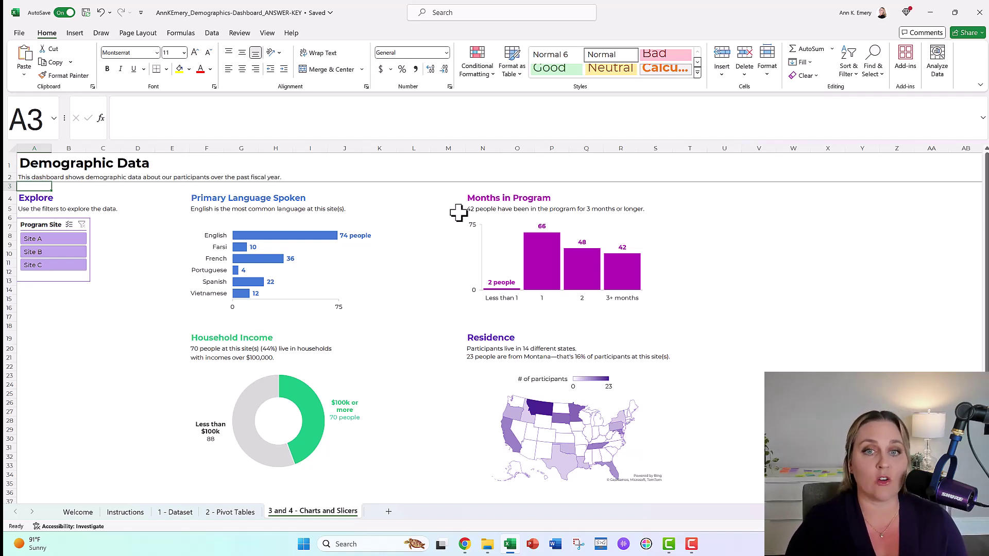
- Select the Months in Program heading cells and the months takeaway sentence in M5
{"action": "left_click_drag", "start_coordinate": [457, 196], "coordinate": [591, 195]}
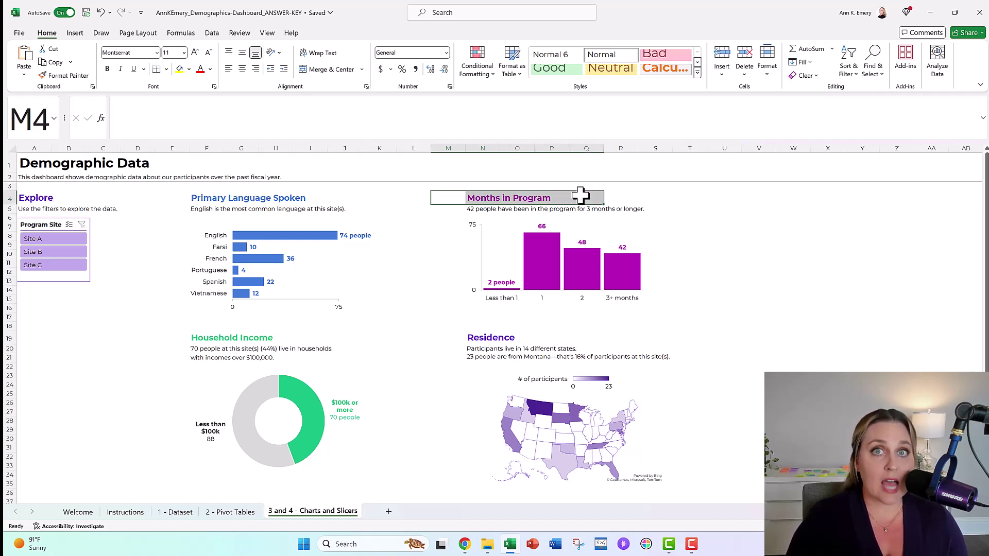
{"action": "left_click", "coordinate": [448, 210]}
{"action": "left_click_drag", "start_coordinate": [569, 208], "coordinate": [671, 208]}
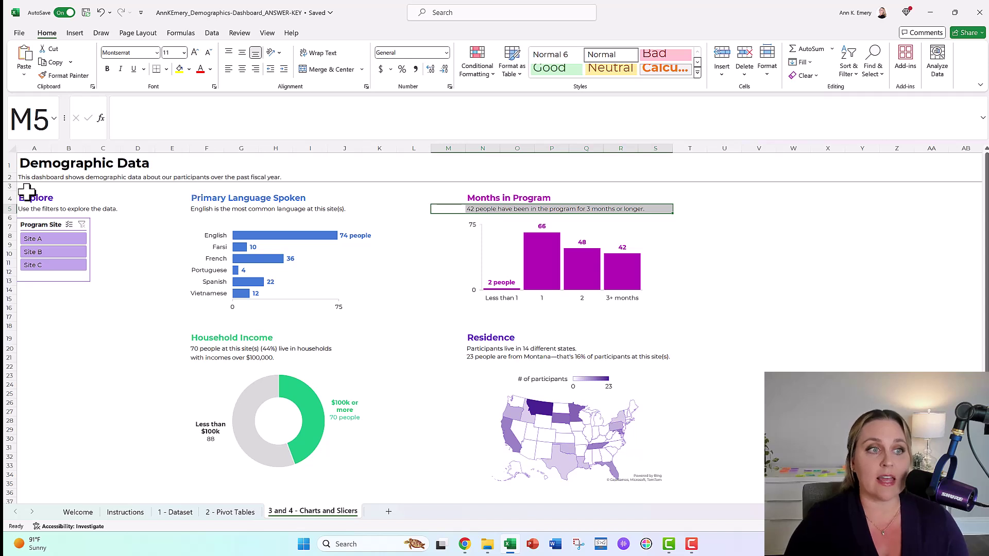
- Cycle the Program Site slicer through Sites A, B and C twice, ending on Site C
{"action": "left_click", "coordinate": [49, 238]}
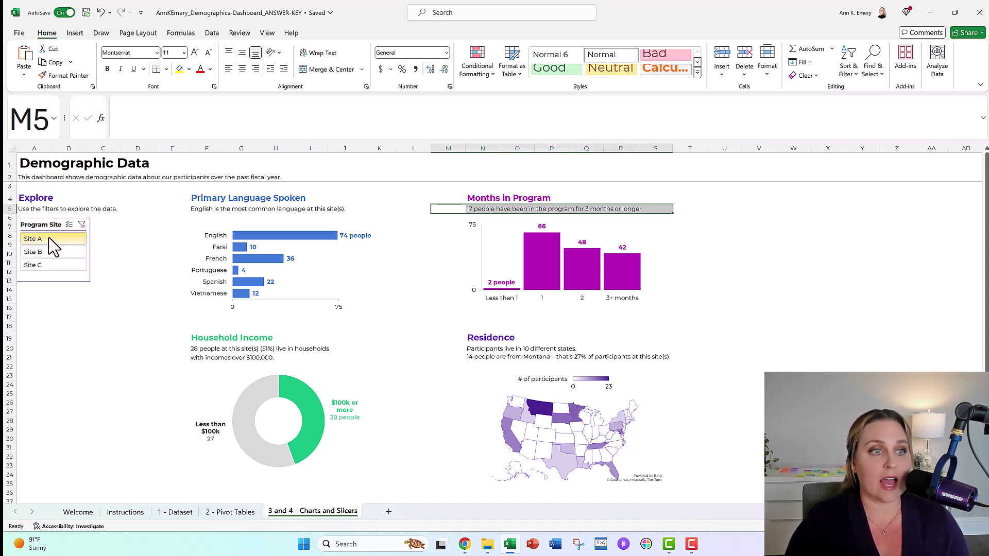
{"action": "left_click", "coordinate": [54, 251]}
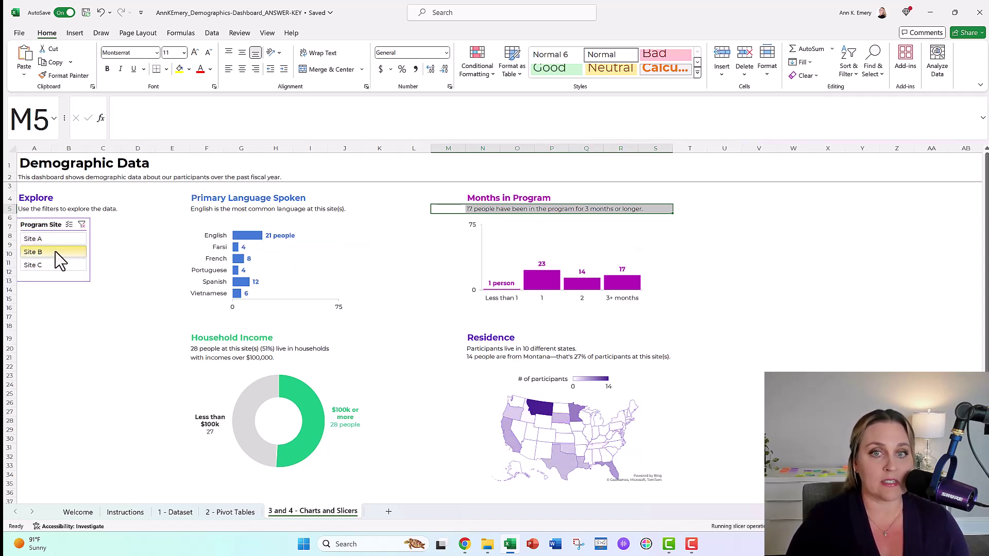
{"action": "left_click", "coordinate": [58, 265]}
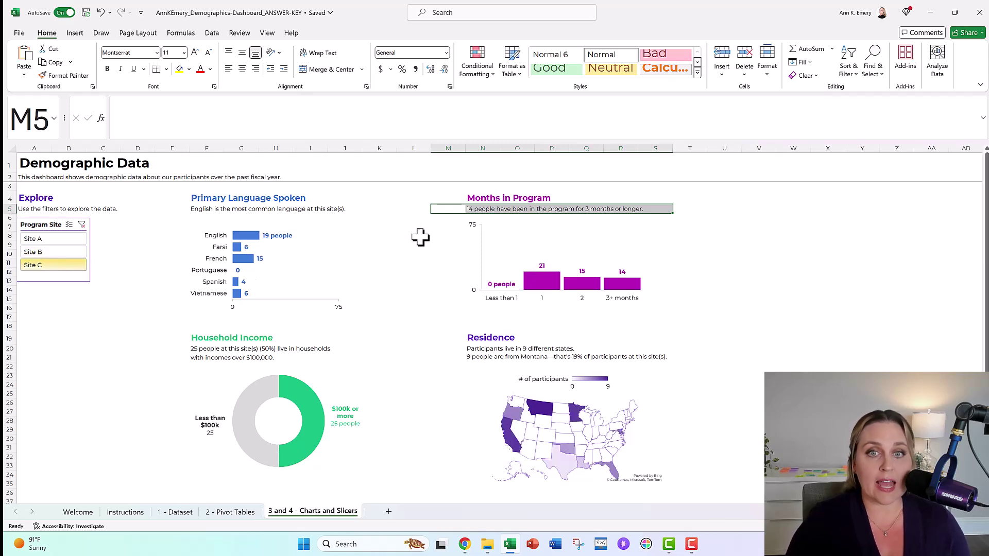
{"action": "left_click", "coordinate": [446, 210]}
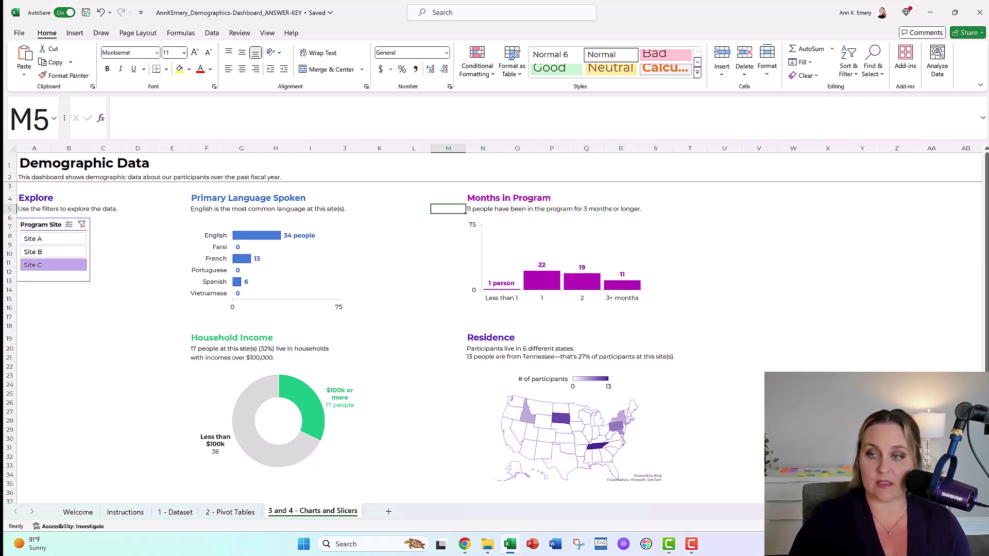
{"action": "scroll", "coordinate": [493, 325], "scroll_direction": "up", "scroll_amount": 1}
{"action": "scroll", "coordinate": [493, 325], "scroll_direction": "up", "scroll_amount": 1}
{"action": "scroll", "coordinate": [493, 325], "scroll_direction": "up", "scroll_amount": 1}
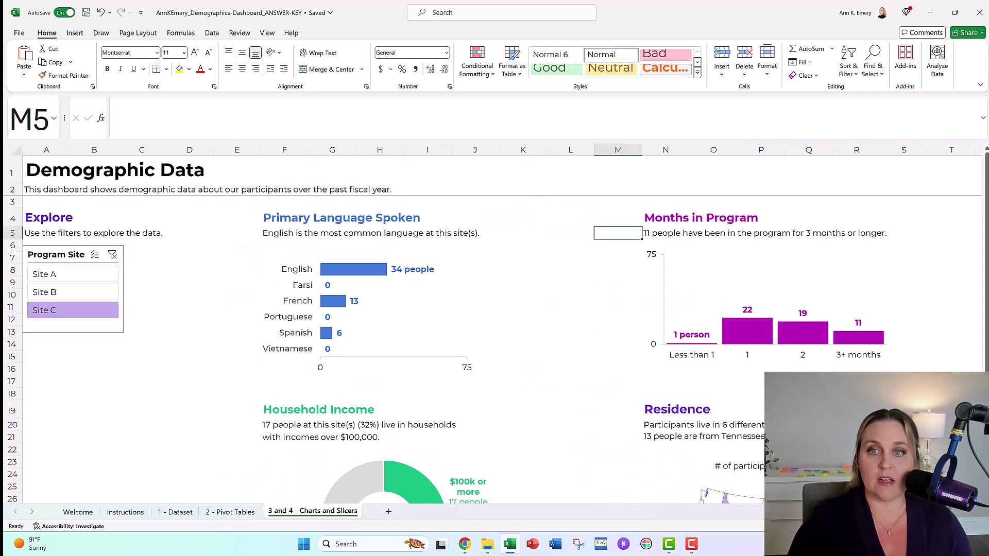
{"action": "left_click", "coordinate": [85, 273]}
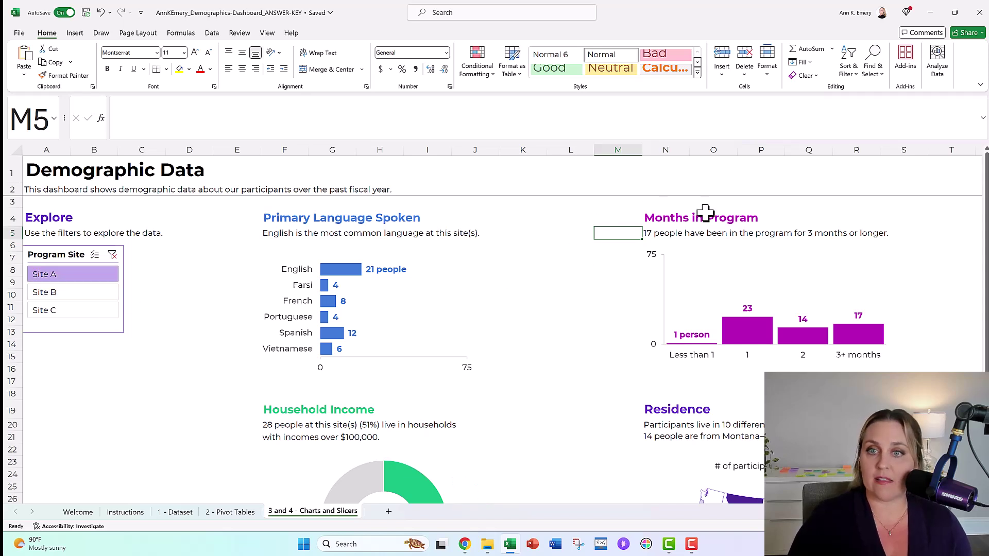
{"action": "left_click", "coordinate": [69, 299]}
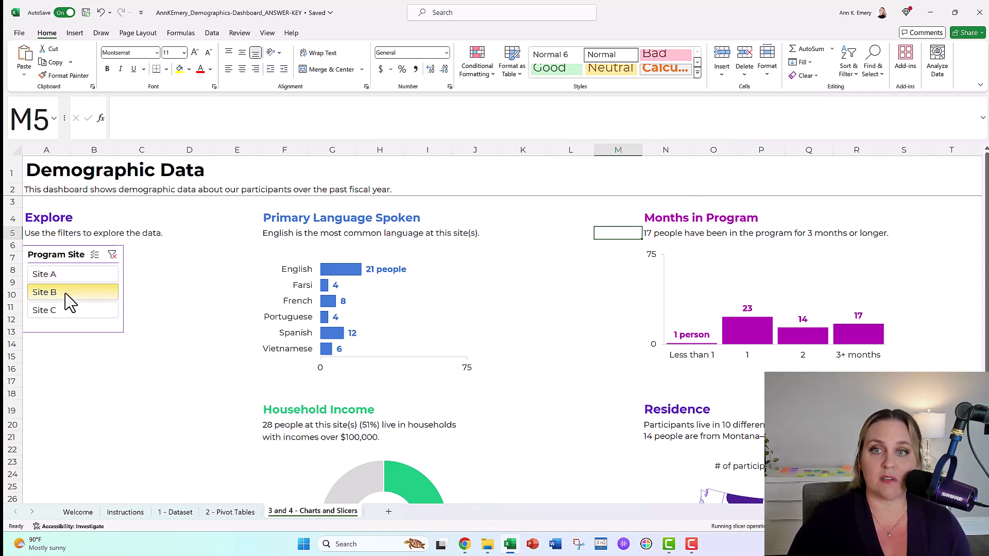
{"action": "left_click", "coordinate": [66, 312]}
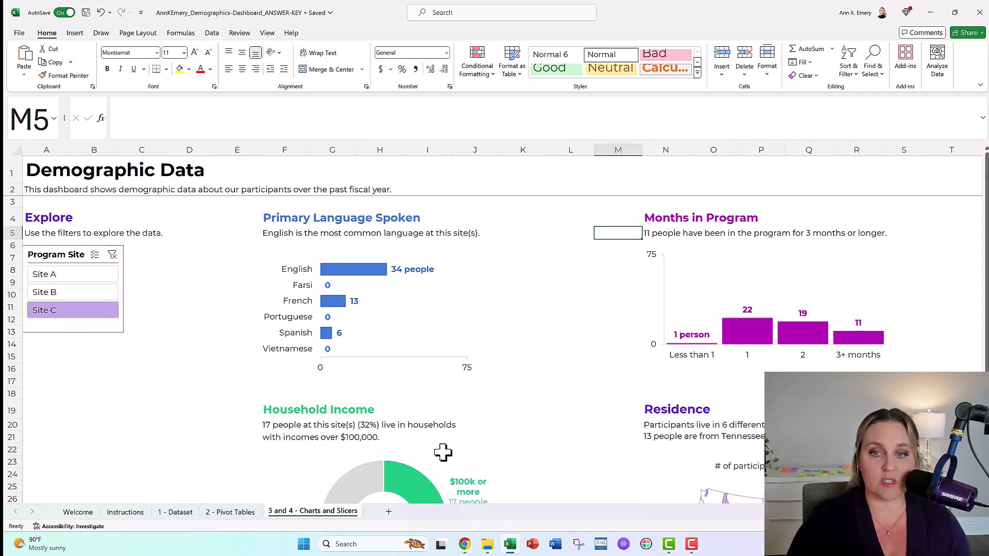
- View the F5 language sentence formula while switching the slicer from Site A to Site B
{"action": "left_click", "coordinate": [639, 466]}
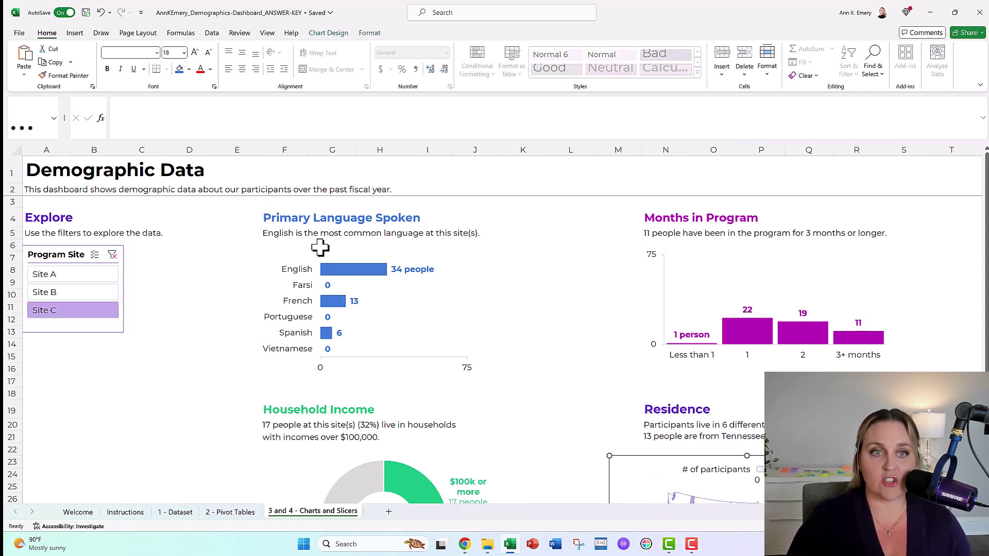
{"action": "left_click", "coordinate": [273, 235]}
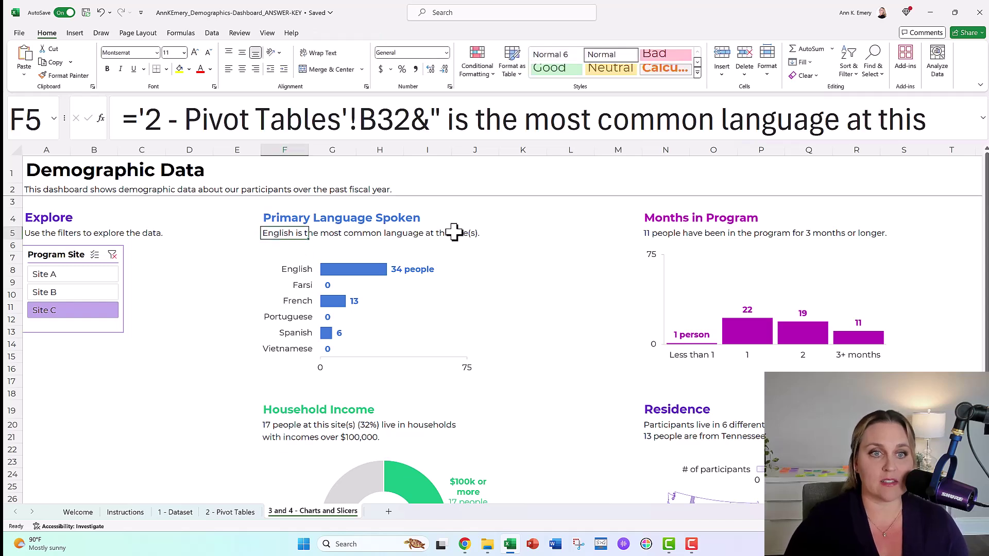
{"action": "left_click", "coordinate": [48, 279]}
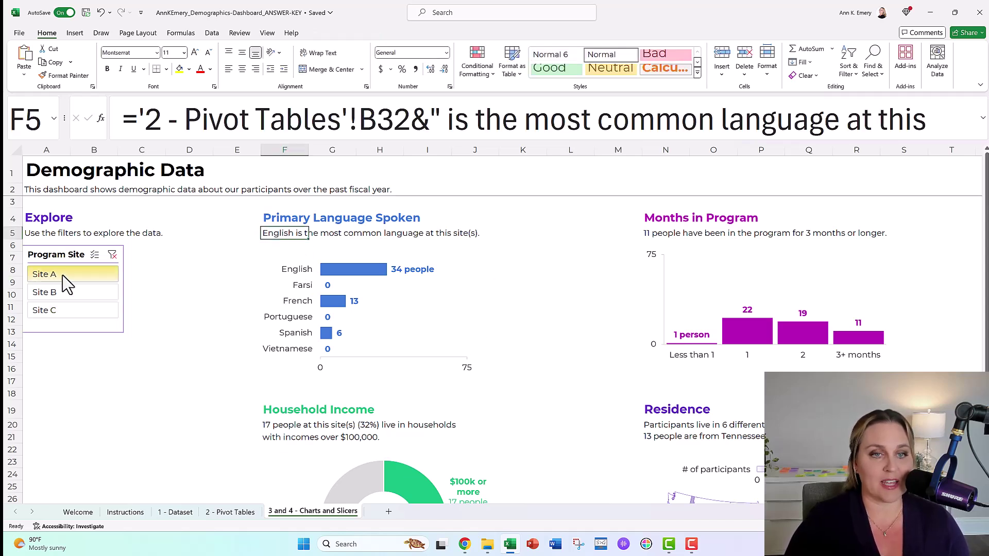
{"action": "left_click", "coordinate": [68, 289]}
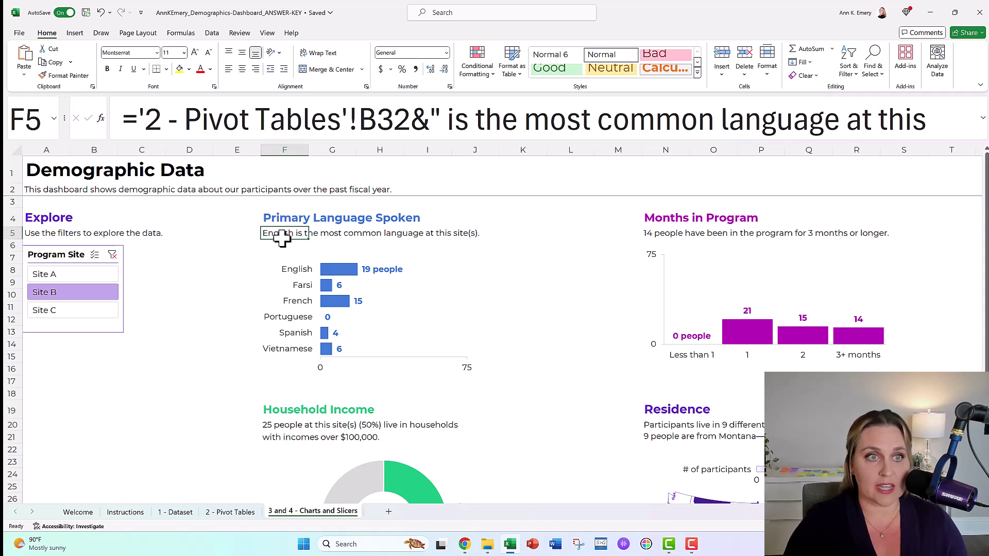
{"action": "left_click_drag", "start_coordinate": [117, 118], "coordinate": [942, 130]}
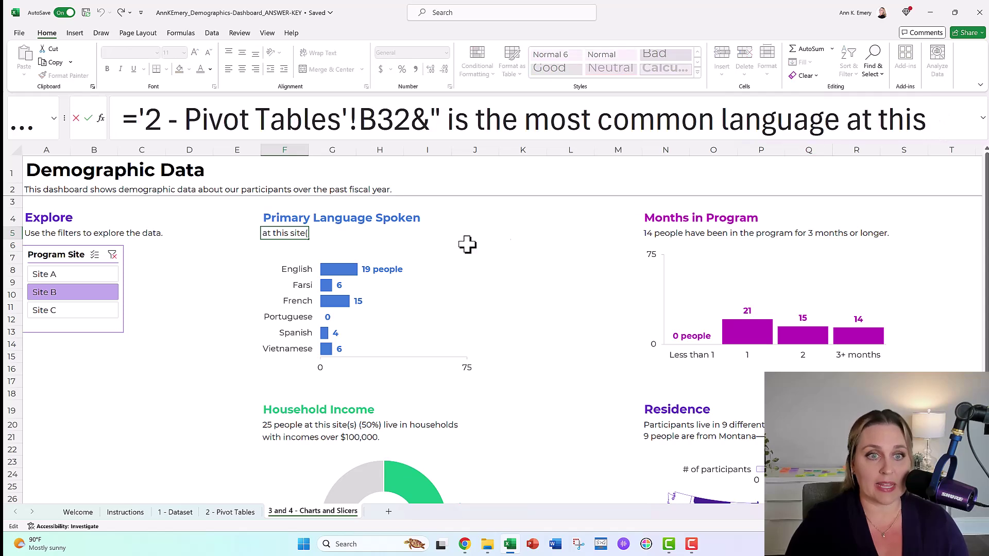
{"action": "left_click", "coordinate": [271, 246]}
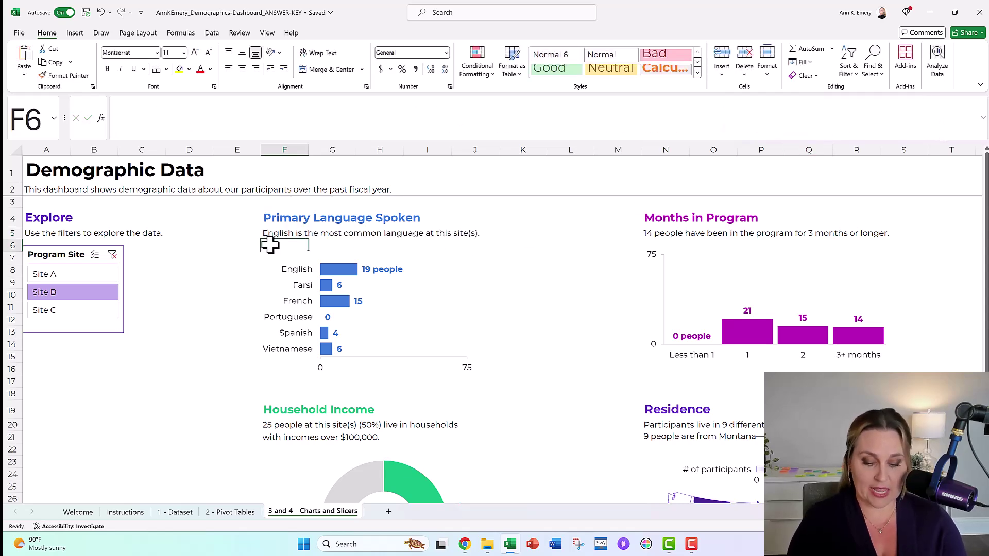
{"action": "type", "text": "E"}
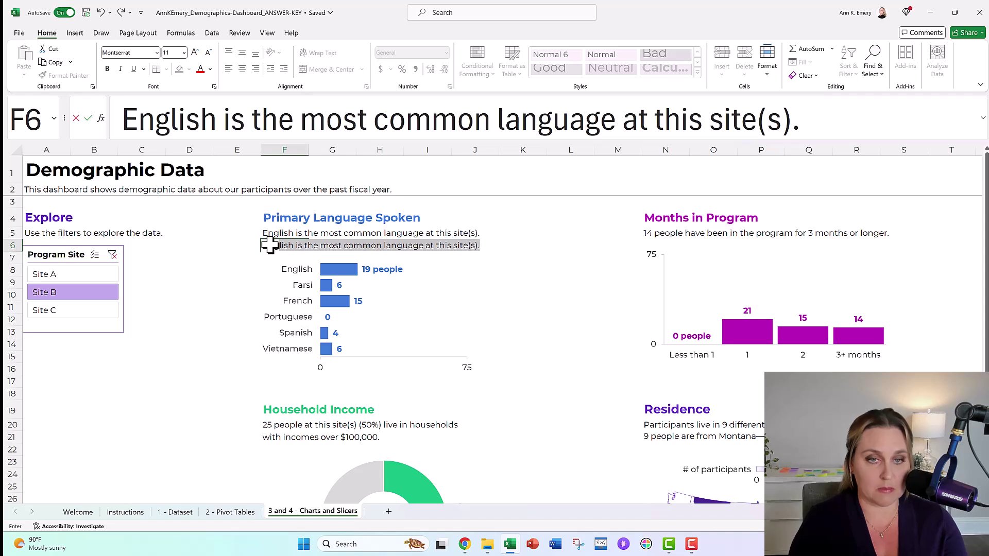
{"action": "key", "text": "Return"}
{"action": "key", "text": "ctrl+z"}
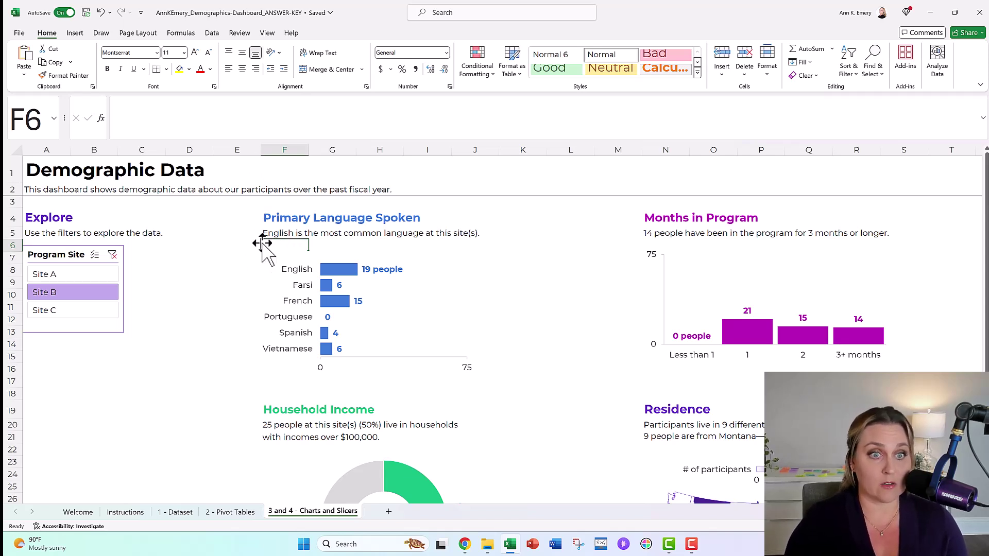
- In F6, enter a formula joining '2 - Pivot Tables'!B32 with 'is the most common language at this site'
{"action": "left_click", "coordinate": [193, 133]}
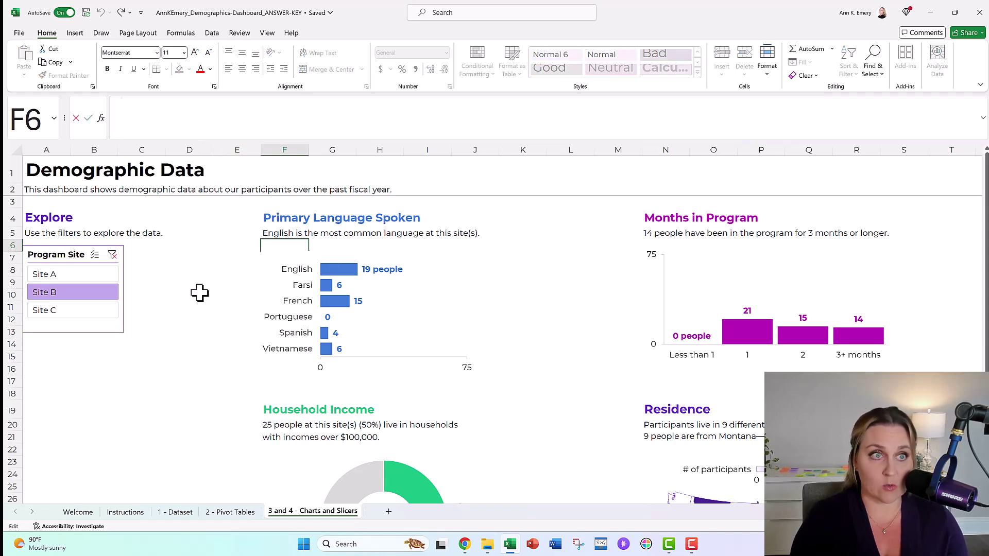
{"action": "type", "text": "="}
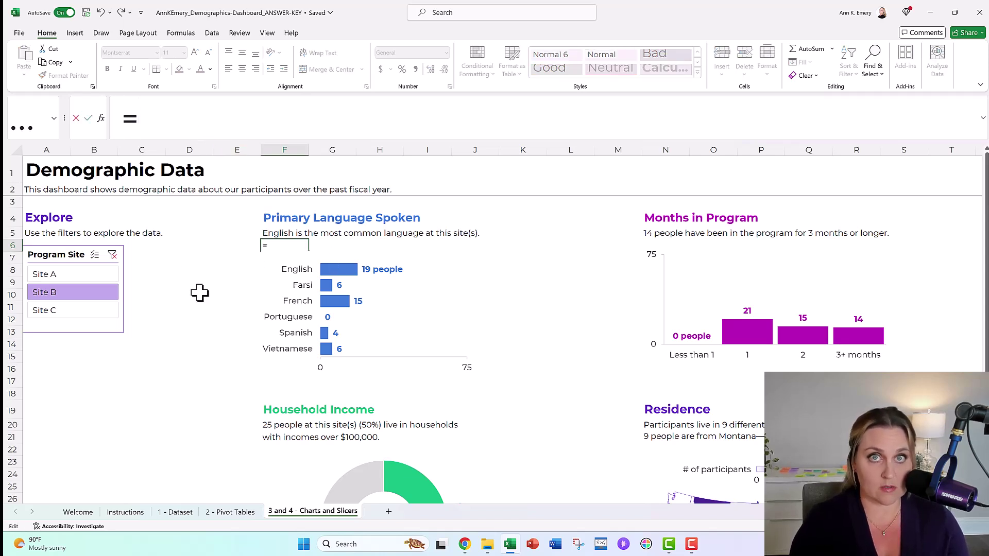
{"action": "left_click", "coordinate": [225, 512]}
{"action": "left_click", "coordinate": [147, 410]}
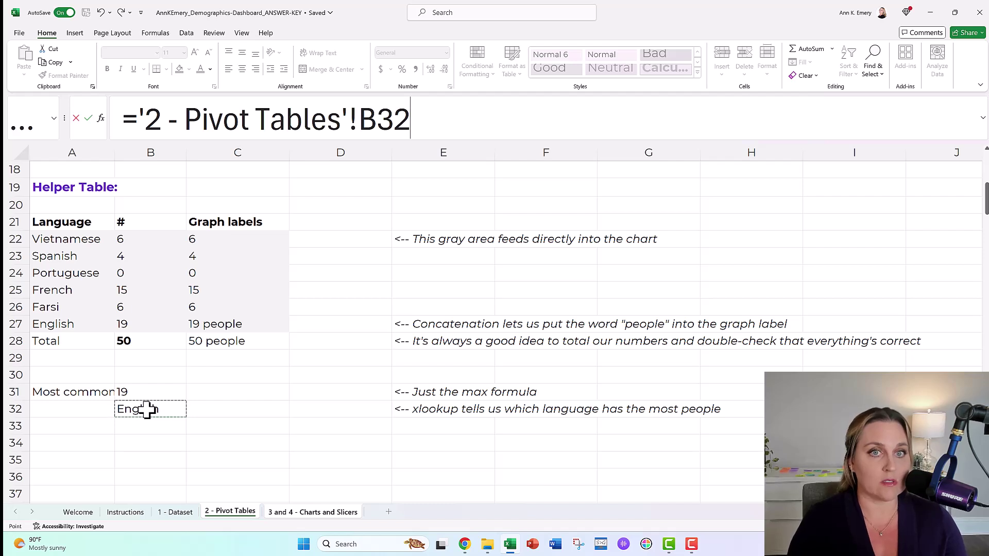
{"action": "type", "text": "&"}
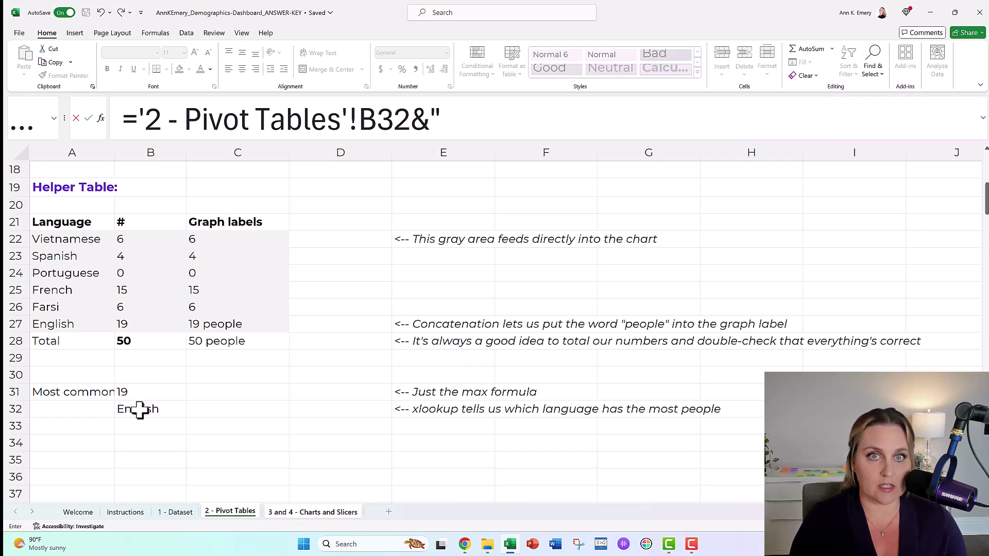
{"action": "type", "text": "is the most "}
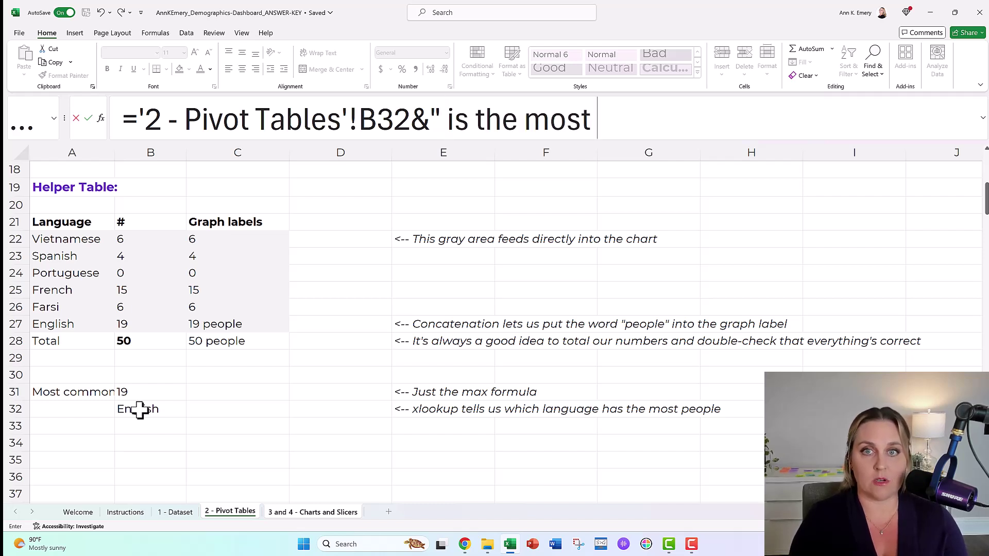
{"action": "type", "text": "common langua"}
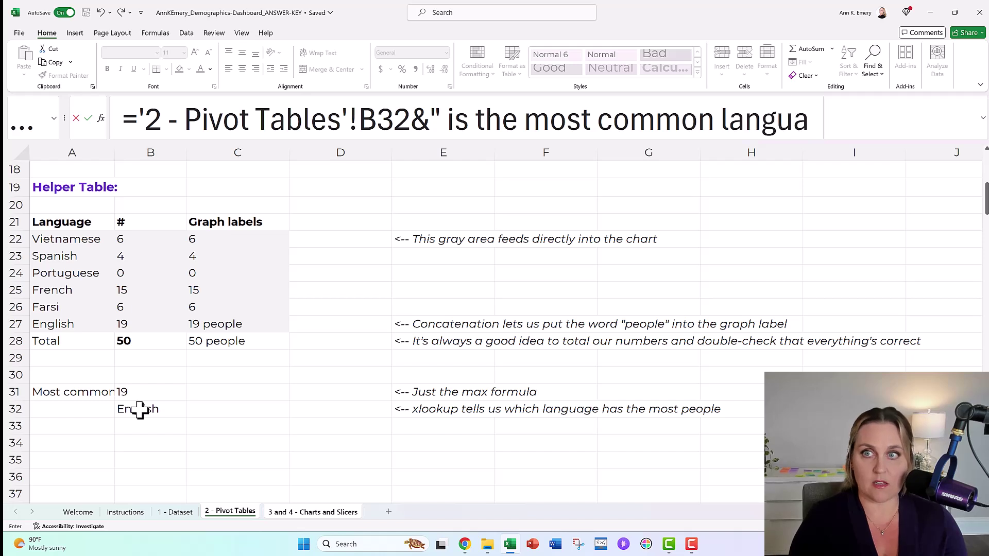
{"action": "type", "text": "ge at this site"}
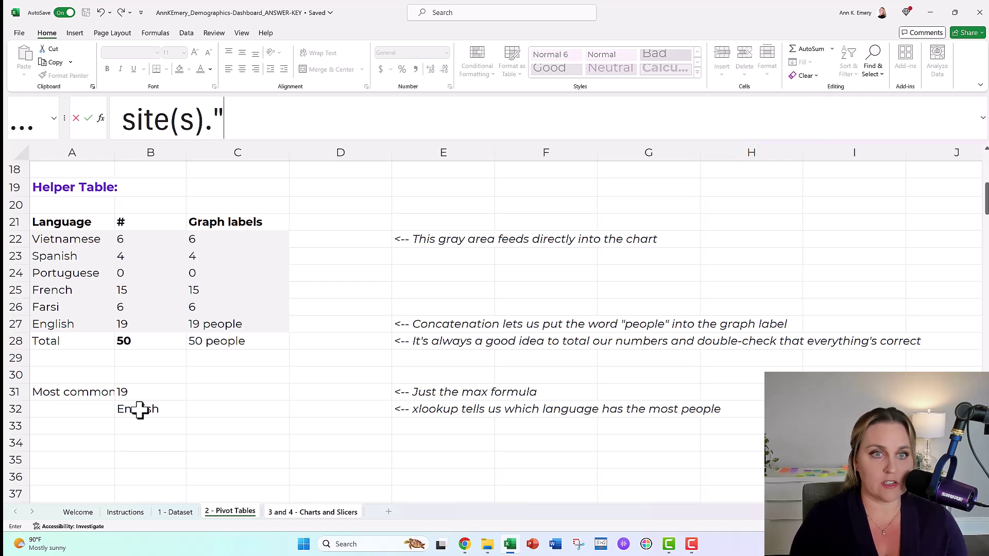
{"action": "key", "text": "Return"}
{"action": "key", "text": "ctrl+Page_Down"}
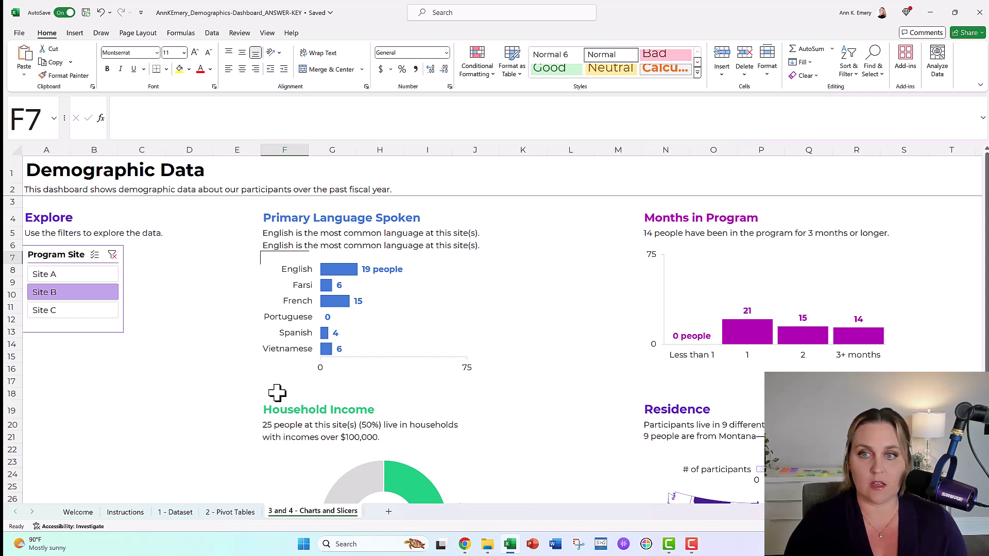
- Move the Months in Program chart slightly down to clear cell N6
{"action": "left_click", "coordinate": [651, 245]}
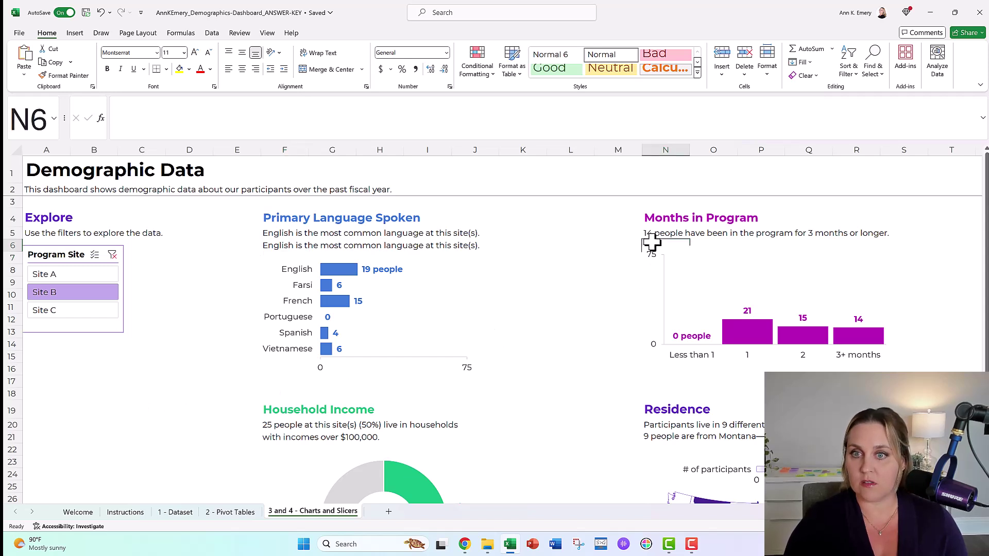
{"action": "left_click", "coordinate": [670, 250]}
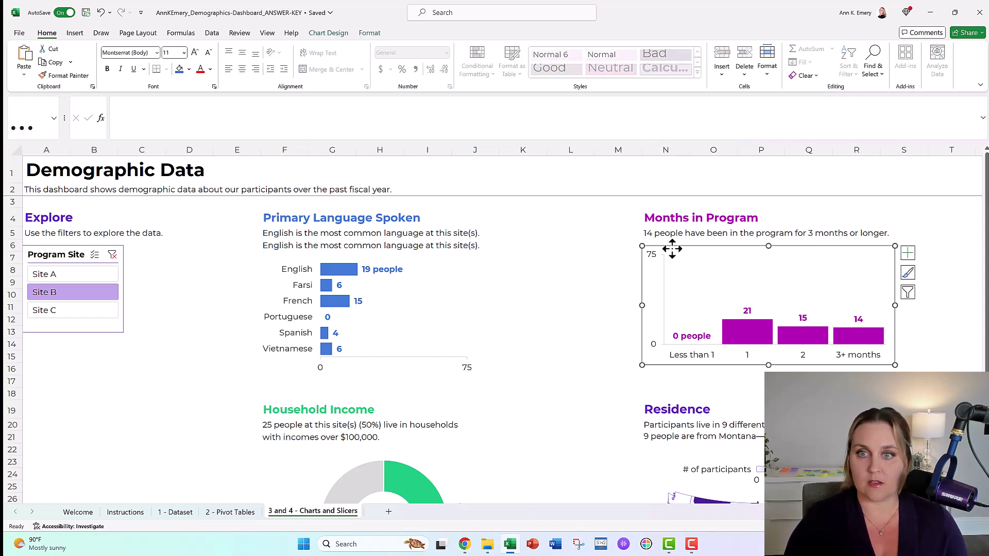
{"action": "left_click_drag", "start_coordinate": [669, 250], "coordinate": [668, 262]}
{"action": "left_click", "coordinate": [652, 246]}
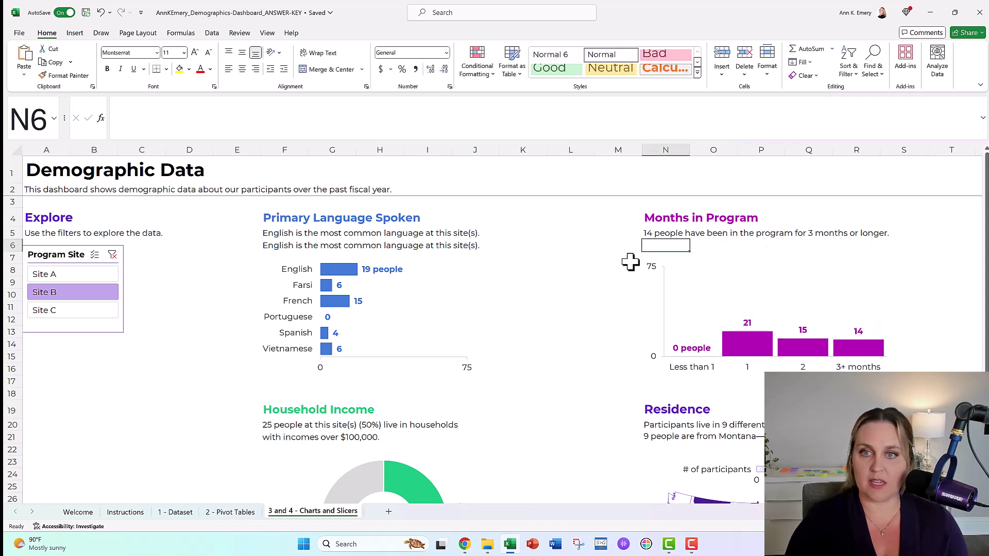
- In N6, enter a formula joining '2 - Pivot Tables'!C62 with 'eople have jfskdjfsdjflk.'
{"action": "left_click", "coordinate": [433, 118]}
{"action": "type", "text": "="}
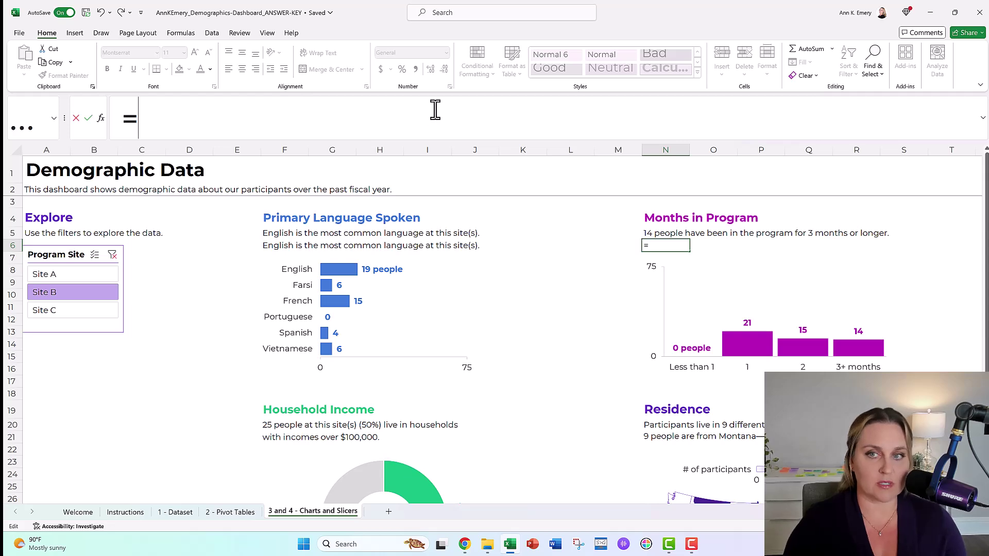
{"action": "left_click", "coordinate": [236, 515]}
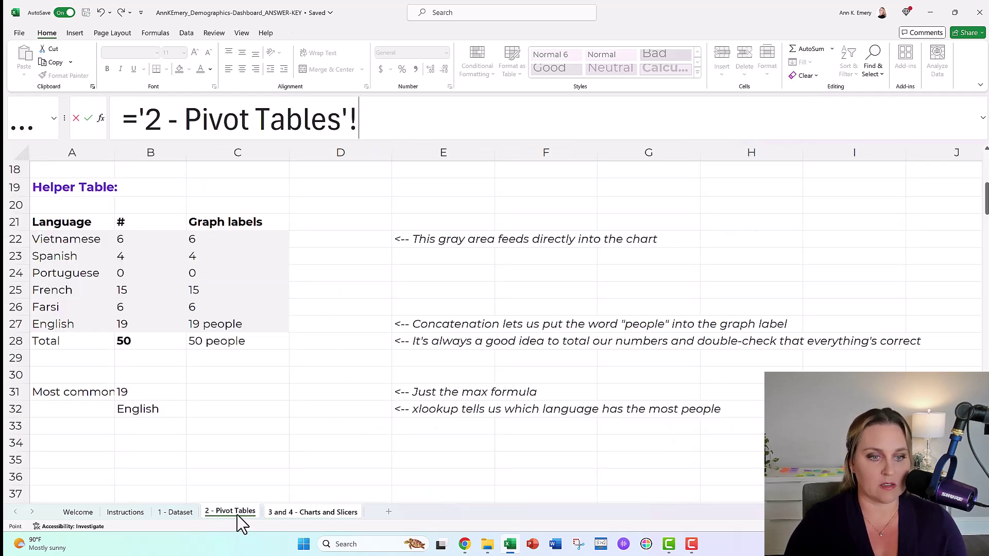
{"action": "scroll", "coordinate": [176, 308], "scroll_direction": "down", "scroll_amount": 1}
{"action": "scroll", "coordinate": [176, 307], "scroll_direction": "down", "scroll_amount": 3}
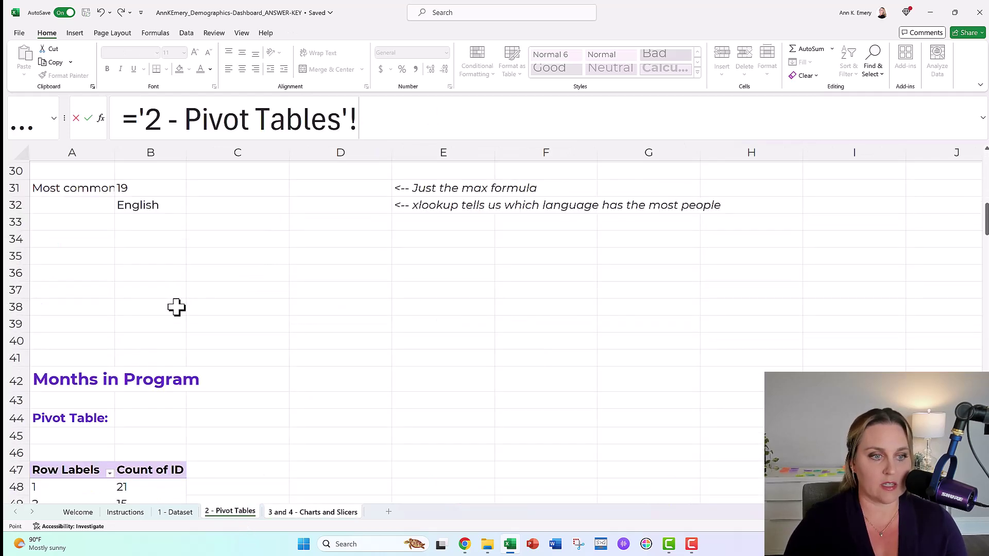
{"action": "scroll", "coordinate": [176, 308], "scroll_direction": "down", "scroll_amount": 1}
{"action": "scroll", "coordinate": [176, 307], "scroll_direction": "down", "scroll_amount": 1}
{"action": "scroll", "coordinate": [177, 307], "scroll_direction": "down", "scroll_amount": 1}
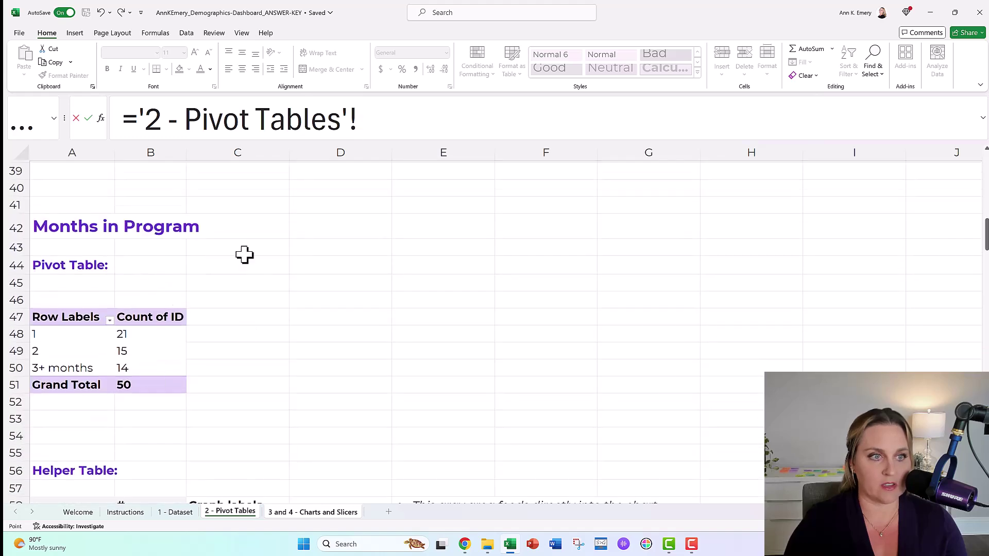
{"action": "scroll", "coordinate": [280, 247], "scroll_direction": "down", "scroll_amount": 1}
{"action": "scroll", "coordinate": [280, 247], "scroll_direction": "down", "scroll_amount": 2}
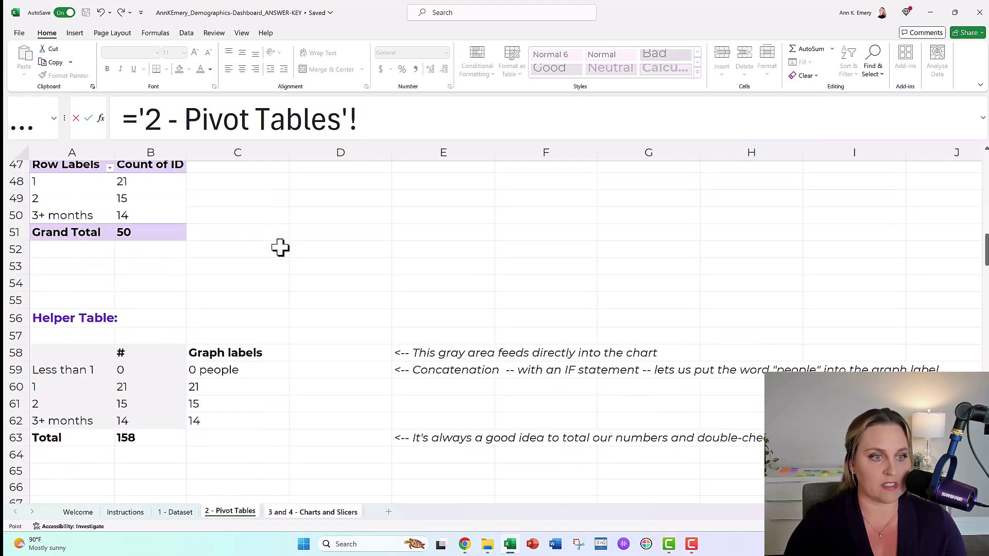
{"action": "scroll", "coordinate": [280, 248], "scroll_direction": "down", "scroll_amount": 2}
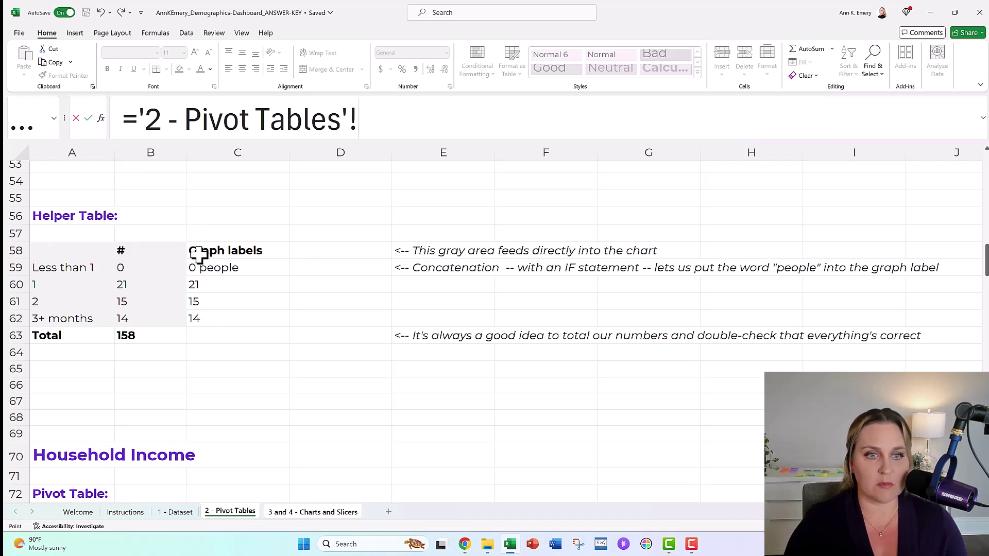
{"action": "left_click", "coordinate": [226, 319]}
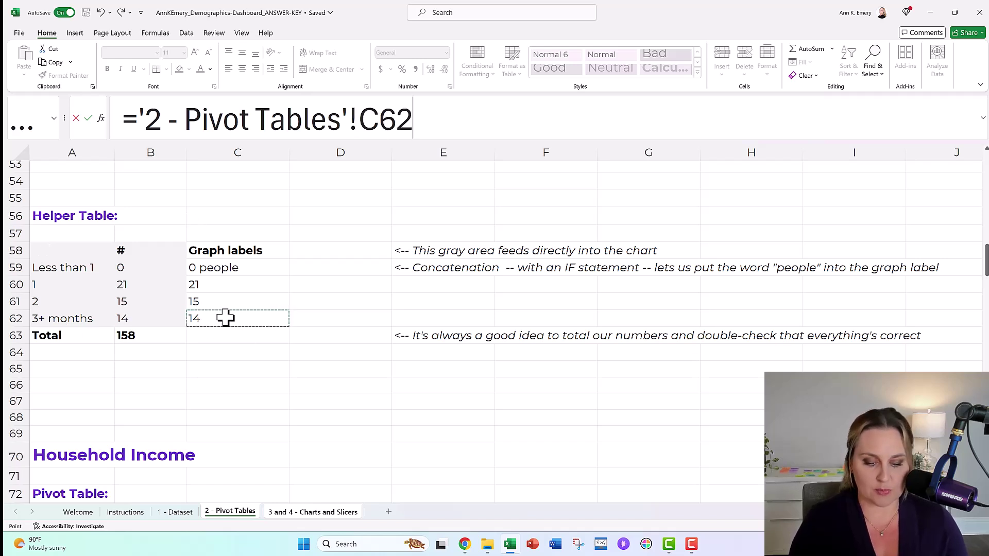
{"action": "type", "text": "&\" p"}
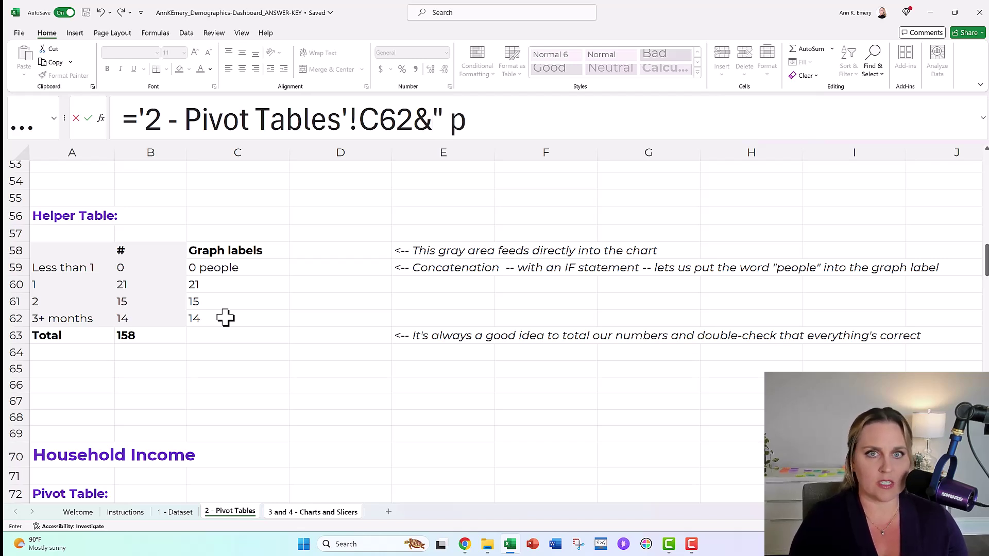
{"action": "type", "text": "eople"}
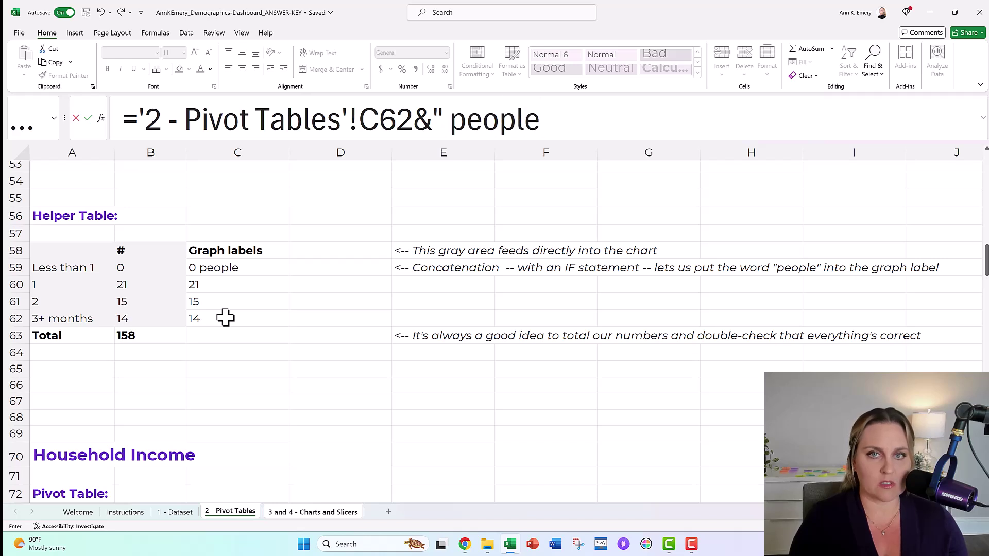
{"action": "type", "text": " have"}
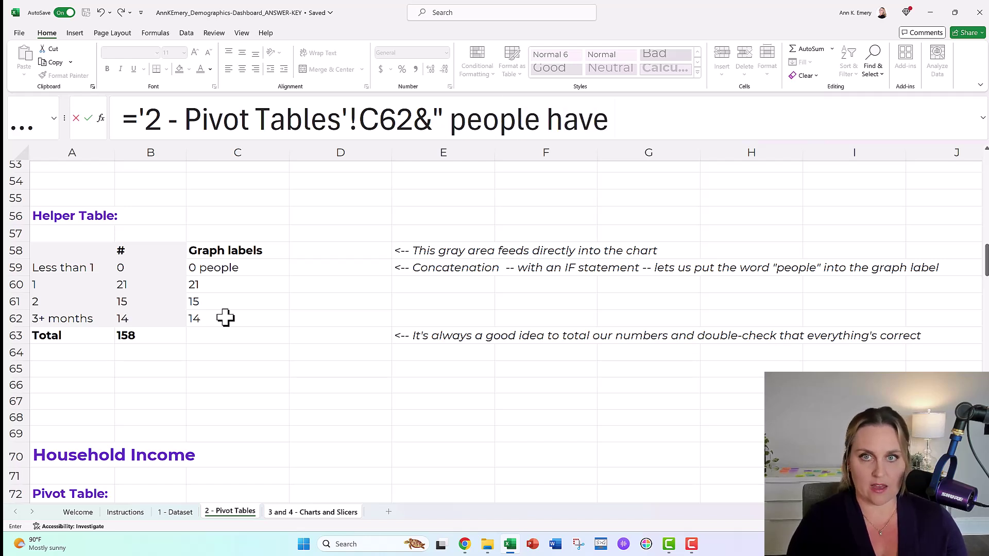
{"action": "type", "text": " jfskdjfsdjflk."}
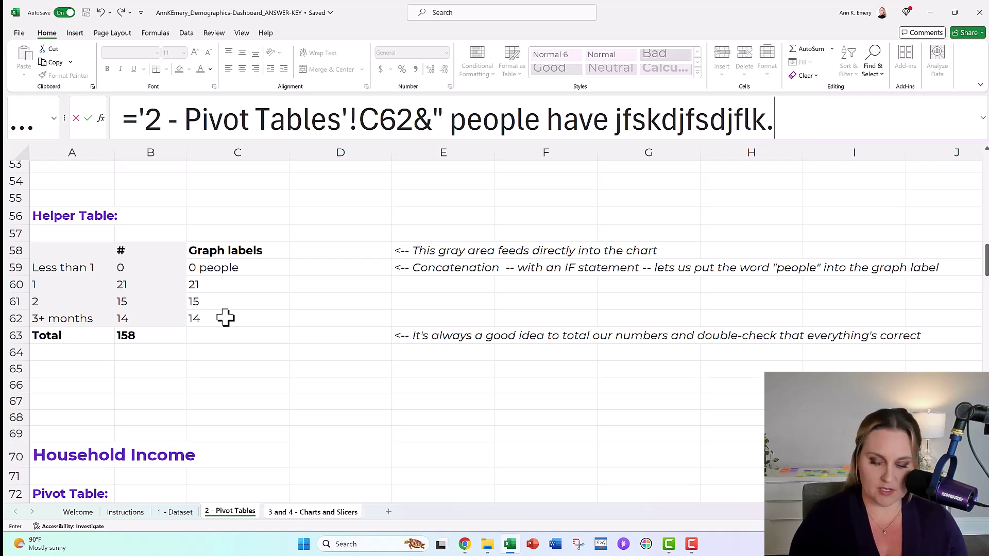
{"action": "key", "text": "Return"}
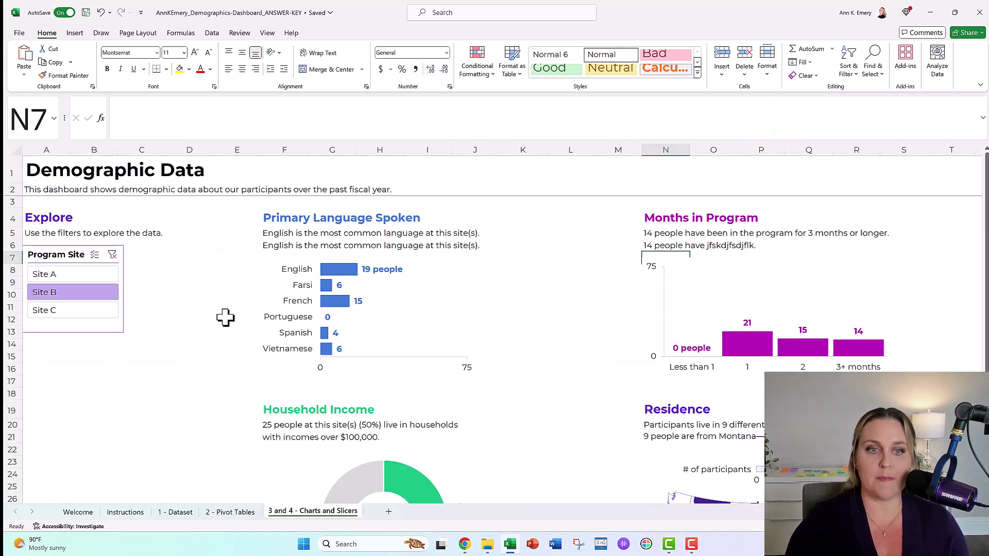
{"action": "left_click", "coordinate": [278, 423]}
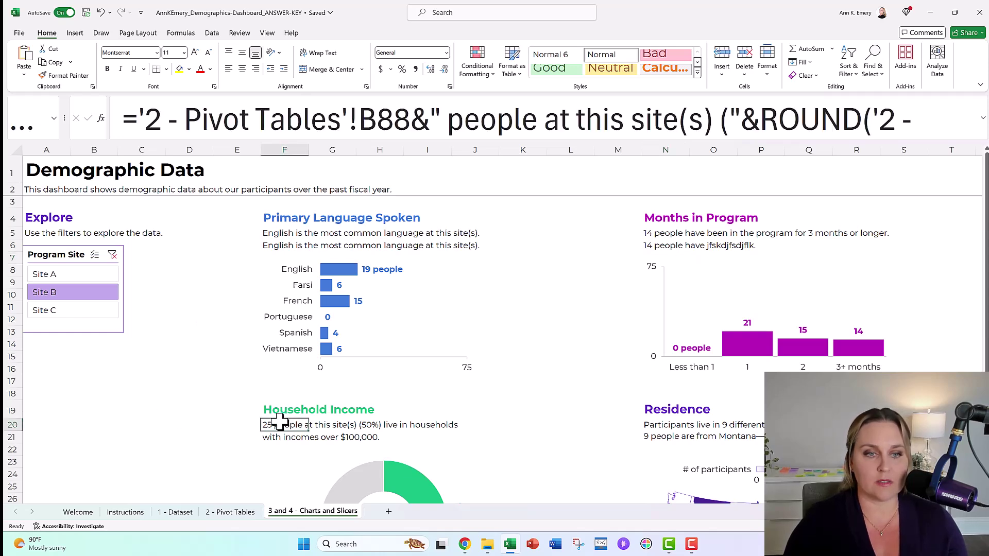
{"action": "left_click_drag", "start_coordinate": [342, 142], "coordinate": [341, 180]}
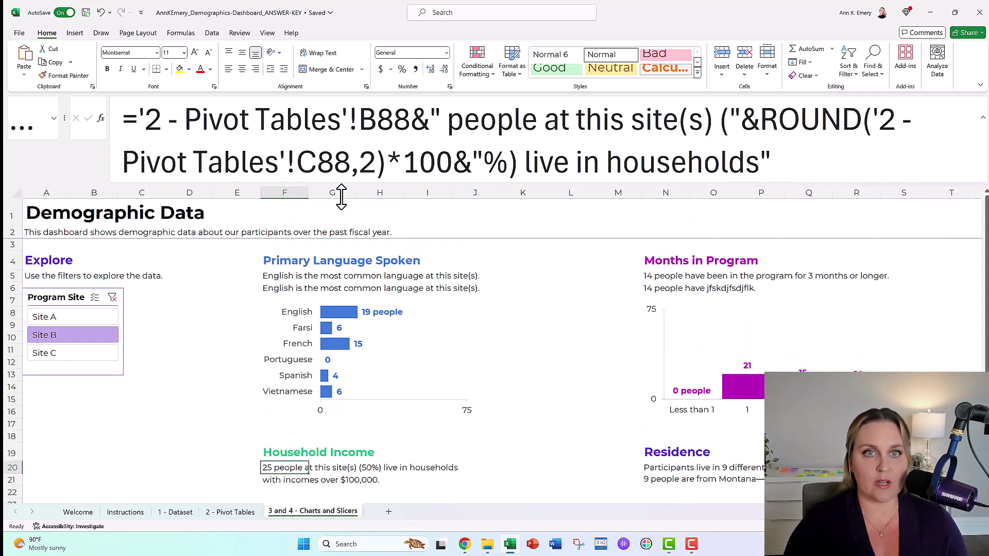
{"action": "mouse_move", "coordinate": [139, 118]}
{"action": "left_mouse_down"}
{"action": "mouse_move", "coordinate": [442, 122]}
{"action": "mouse_move", "coordinate": [431, 119]}
{"action": "left_mouse_up"}
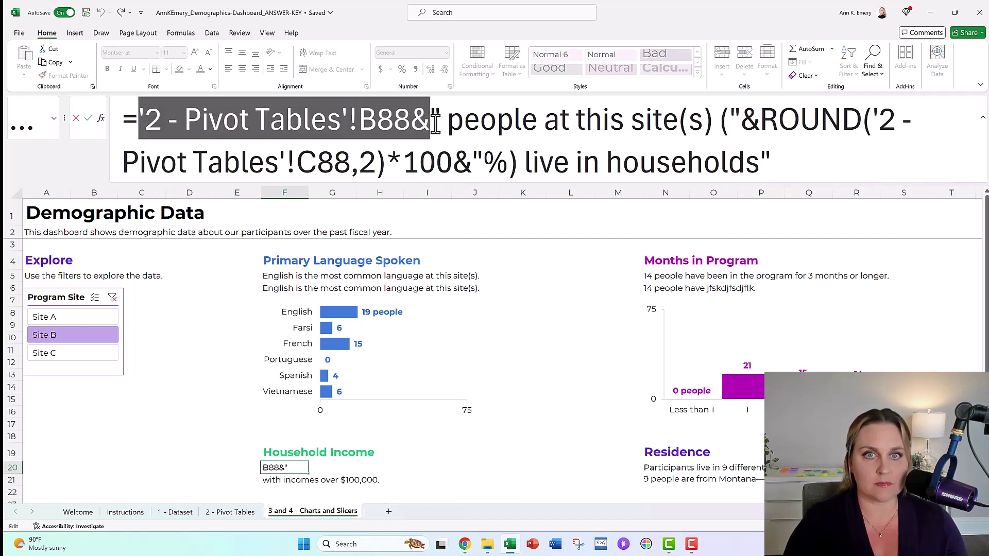
{"action": "left_click", "coordinate": [427, 118]}
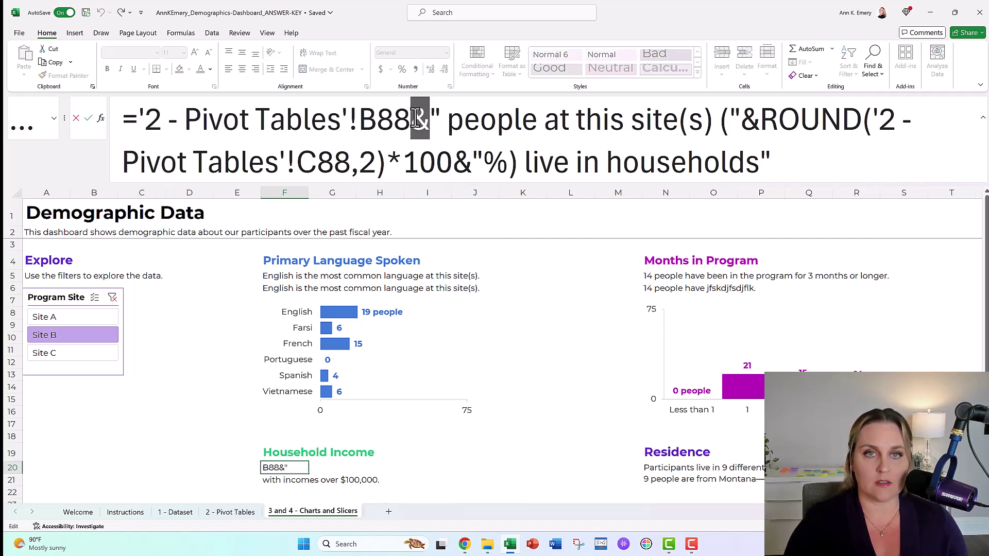
{"action": "left_click", "coordinate": [429, 117]}
{"action": "left_click_drag", "start_coordinate": [432, 115], "coordinate": [732, 123]}
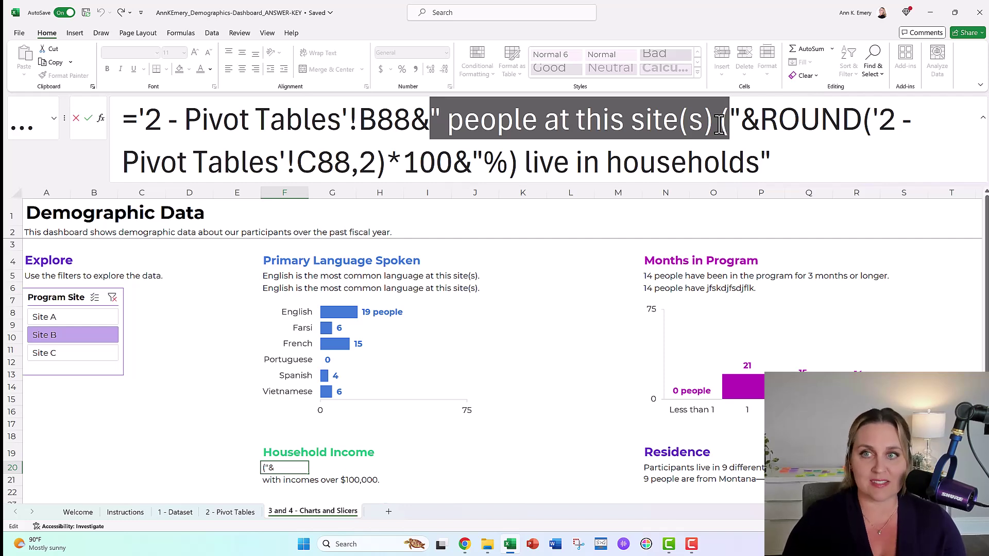
{"action": "left_click_drag", "start_coordinate": [741, 125], "coordinate": [755, 128]}
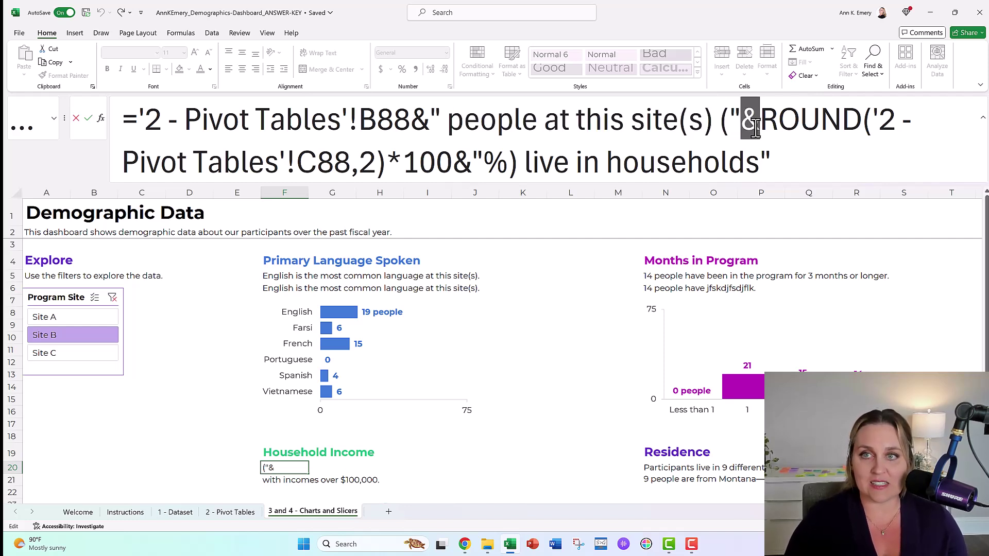
{"action": "left_click_drag", "start_coordinate": [124, 163], "coordinate": [351, 163]}
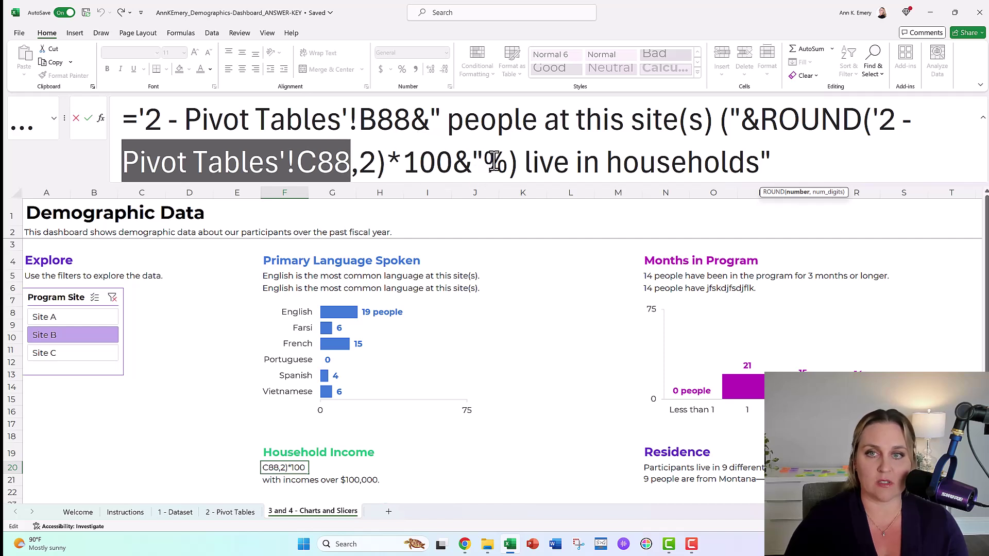
{"action": "left_click", "coordinate": [775, 160]}
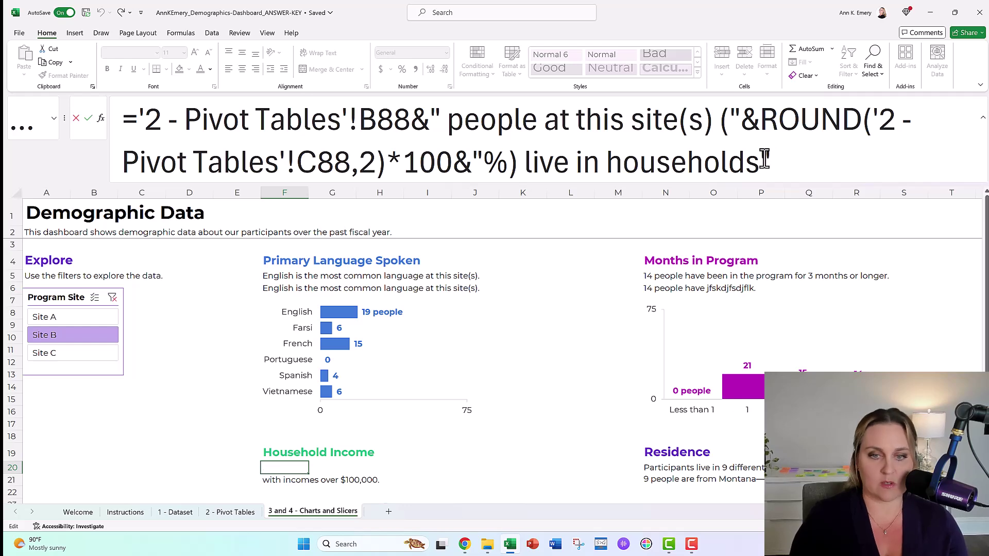
{"action": "key", "text": "Return"}
- Review the N20 Residence formula's ampersand and '2 - Pivot Tables' reference, then collapse the formula bar
{"action": "scroll", "coordinate": [793, 317], "scroll_direction": "down", "scroll_amount": 4}
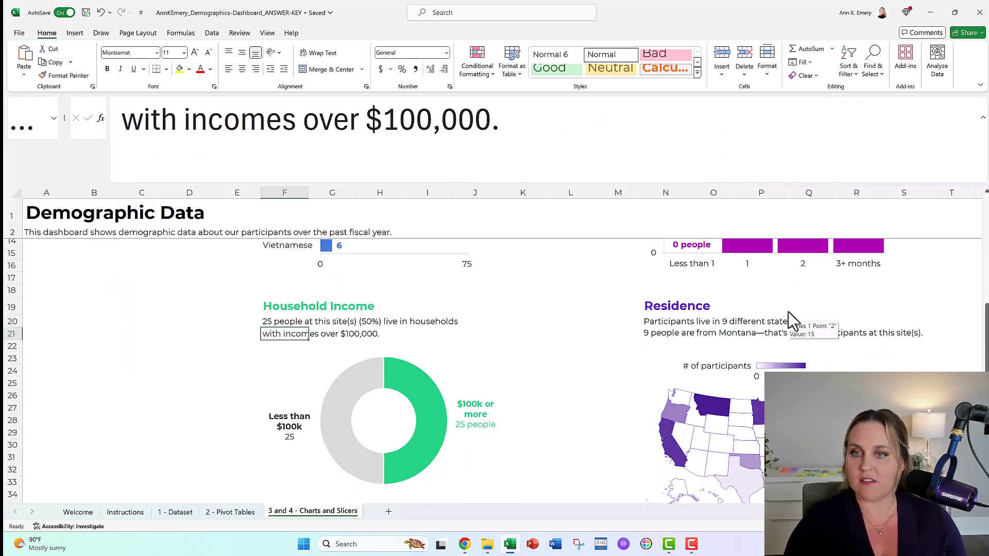
{"action": "scroll", "coordinate": [793, 320], "scroll_direction": "down", "scroll_amount": 1}
{"action": "left_click", "coordinate": [665, 283]}
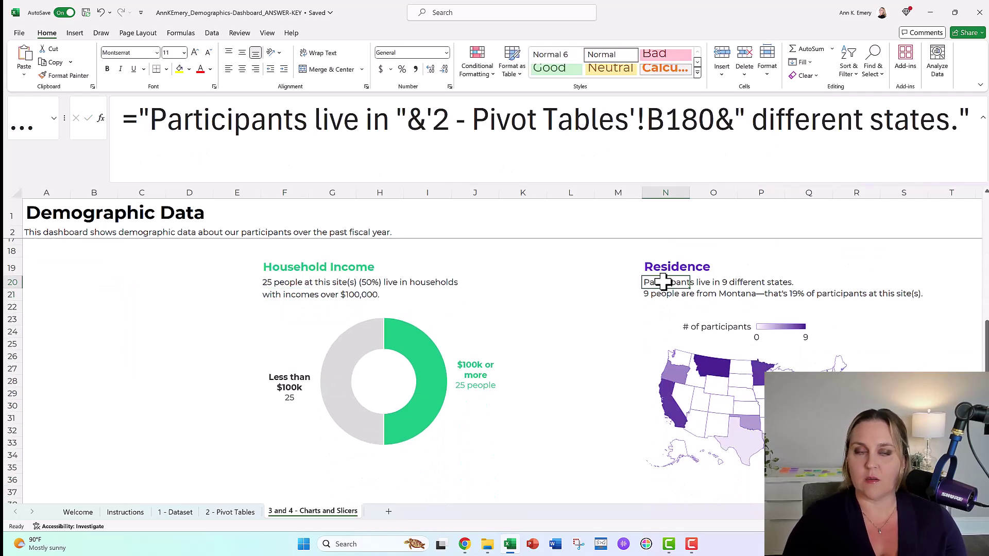
{"action": "double_click", "coordinate": [417, 120]}
{"action": "left_click_drag", "start_coordinate": [432, 119], "coordinate": [636, 124]}
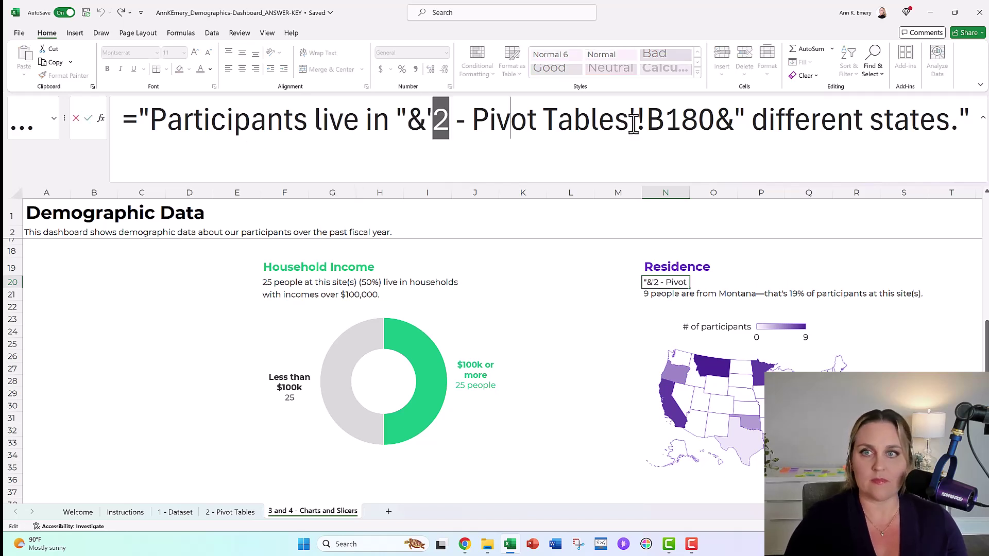
{"action": "key", "text": "Return"}
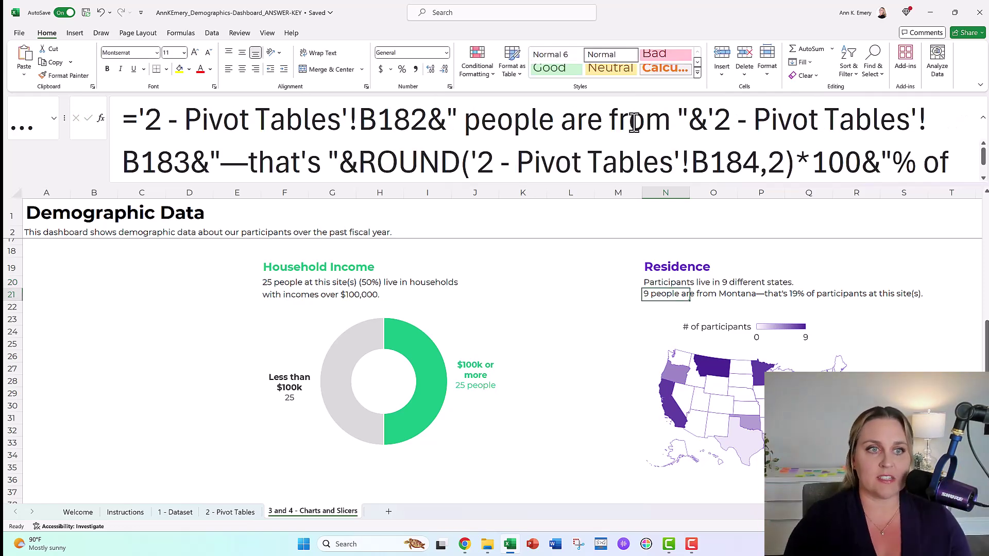
{"action": "scroll", "coordinate": [495, 310], "scroll_direction": "up", "scroll_amount": 2}
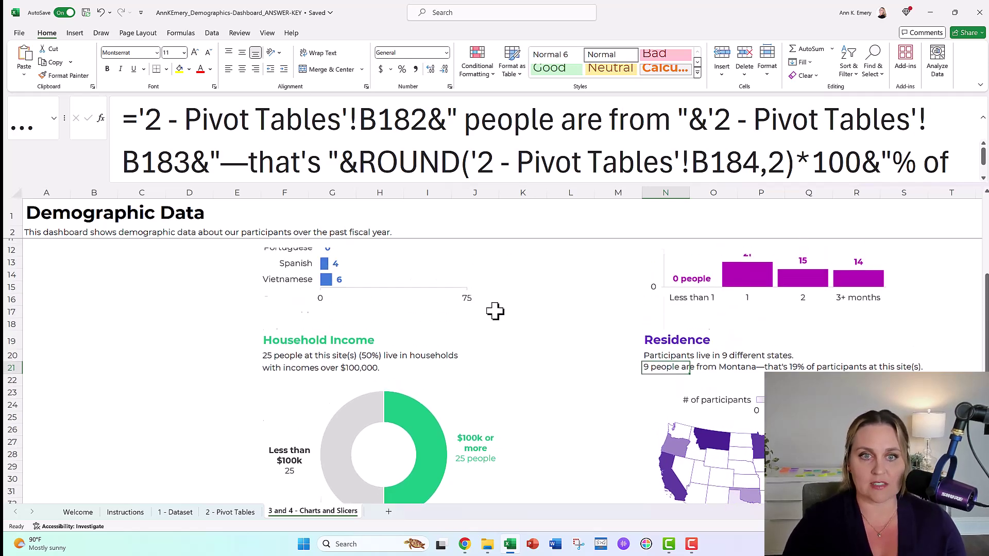
{"action": "scroll", "coordinate": [495, 311], "scroll_direction": "up", "scroll_amount": 3}
{"action": "left_click_drag", "start_coordinate": [370, 183], "coordinate": [366, 143]}
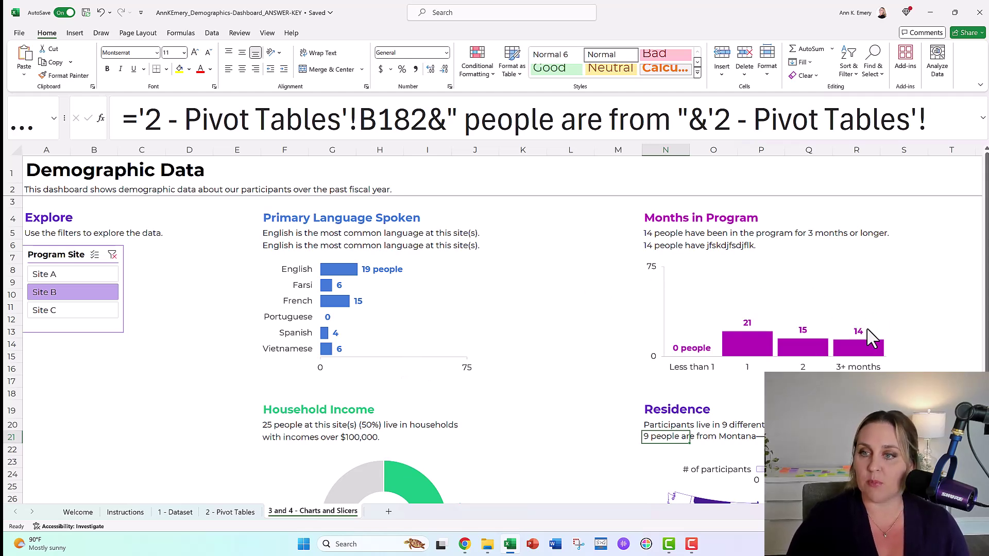
- Review the F5 language sentence formula, highlighting the ampersand that joins B32 to the text
{"action": "scroll", "coordinate": [370, 362], "scroll_direction": "down", "scroll_amount": 3}
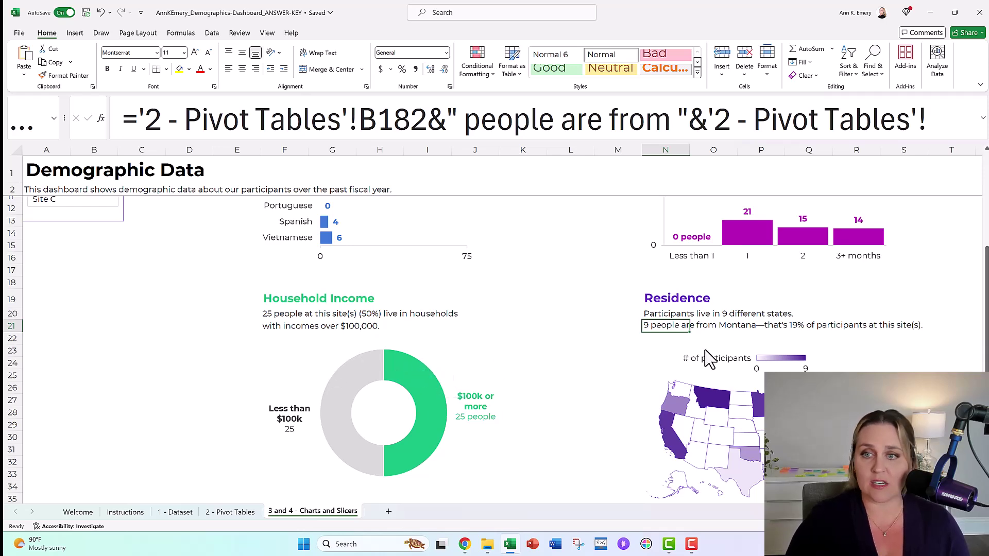
{"action": "scroll", "coordinate": [698, 360], "scroll_direction": "down", "scroll_amount": 1}
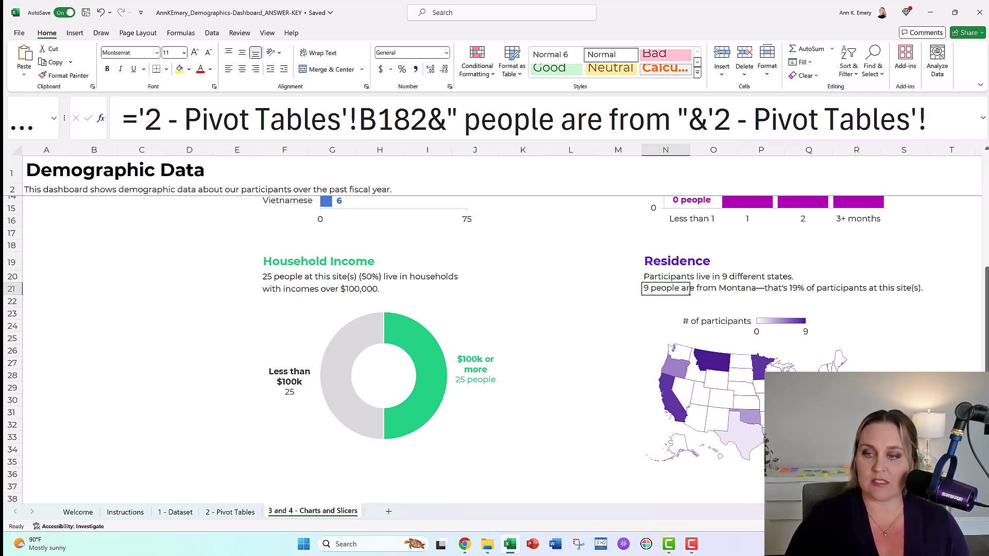
{"action": "scroll", "coordinate": [141, 320], "scroll_direction": "down", "scroll_amount": 1, "text": "ctrl"}
{"action": "scroll", "coordinate": [142, 319], "scroll_direction": "down", "scroll_amount": 1, "text": "ctrl"}
{"action": "scroll", "coordinate": [142, 319], "scroll_direction": "down", "scroll_amount": 1, "text": "ctrl"}
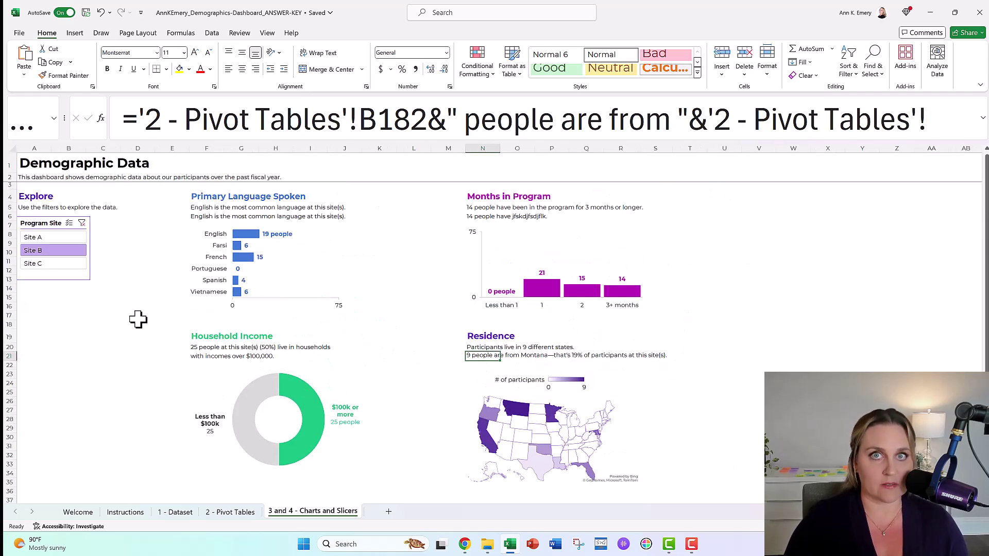
{"action": "left_click", "coordinate": [195, 204]}
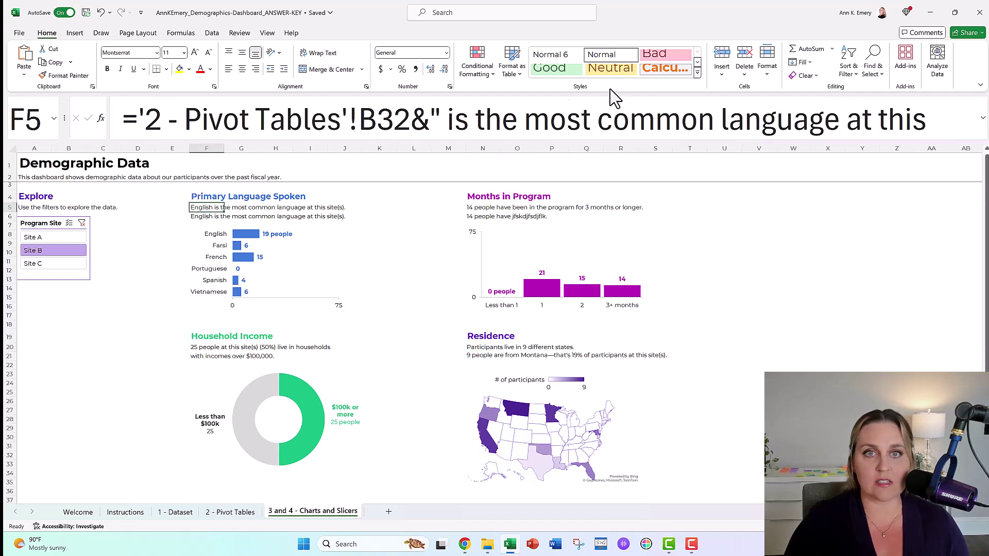
{"action": "left_click_drag", "start_coordinate": [410, 118], "coordinate": [430, 120]}
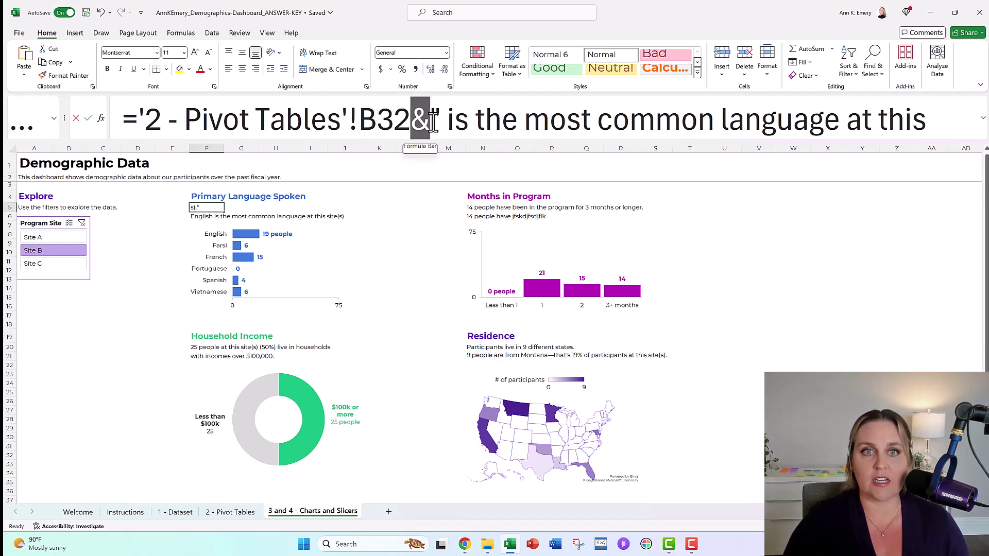
{"action": "key", "text": "Return"}
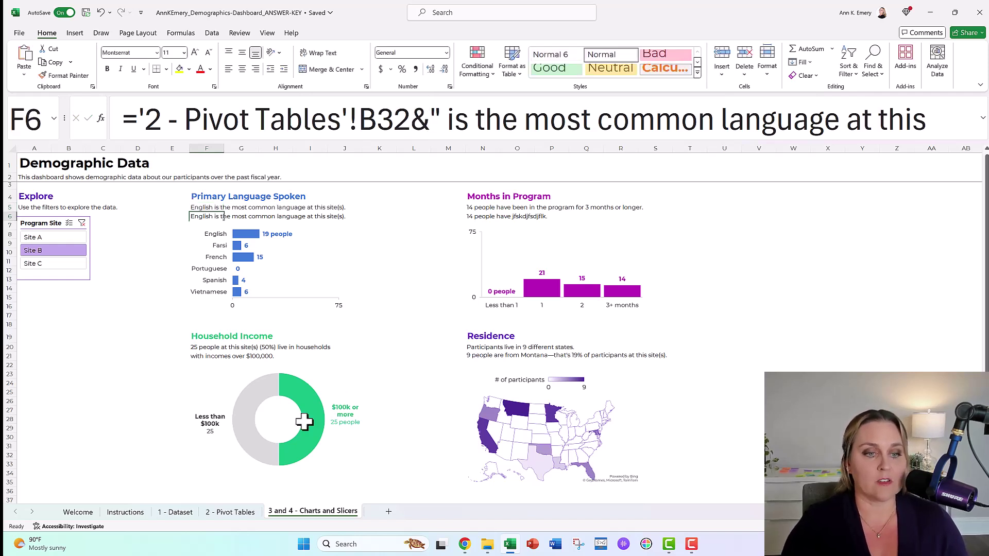
- Scroll the 2 - Pivot Tables sheet to the Primary Language helper table with B32 showing English
{"action": "left_click", "coordinate": [232, 514]}
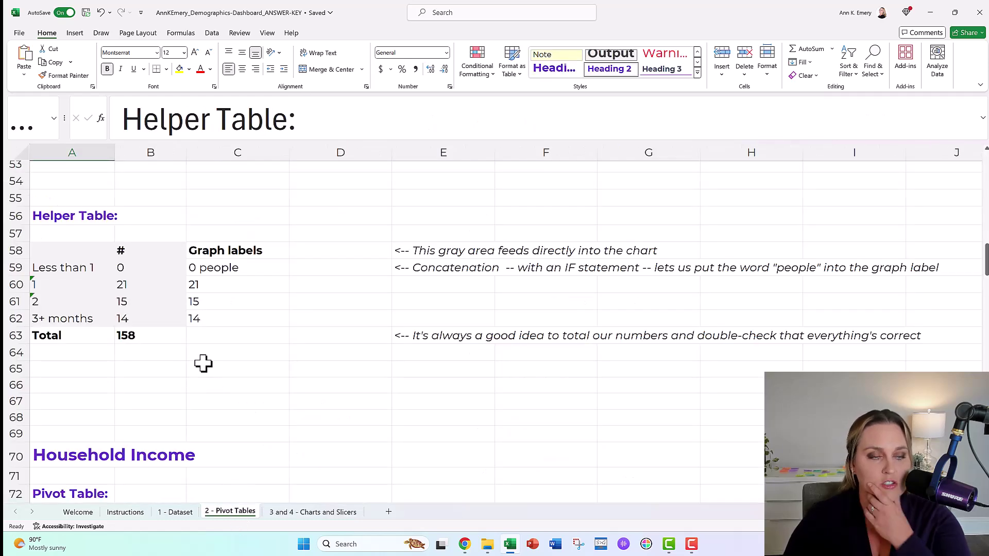
{"action": "scroll", "coordinate": [199, 359], "scroll_direction": "up", "scroll_amount": 2}
{"action": "scroll", "coordinate": [199, 359], "scroll_direction": "up", "scroll_amount": 2}
{"action": "scroll", "coordinate": [198, 359], "scroll_direction": "up", "scroll_amount": 2}
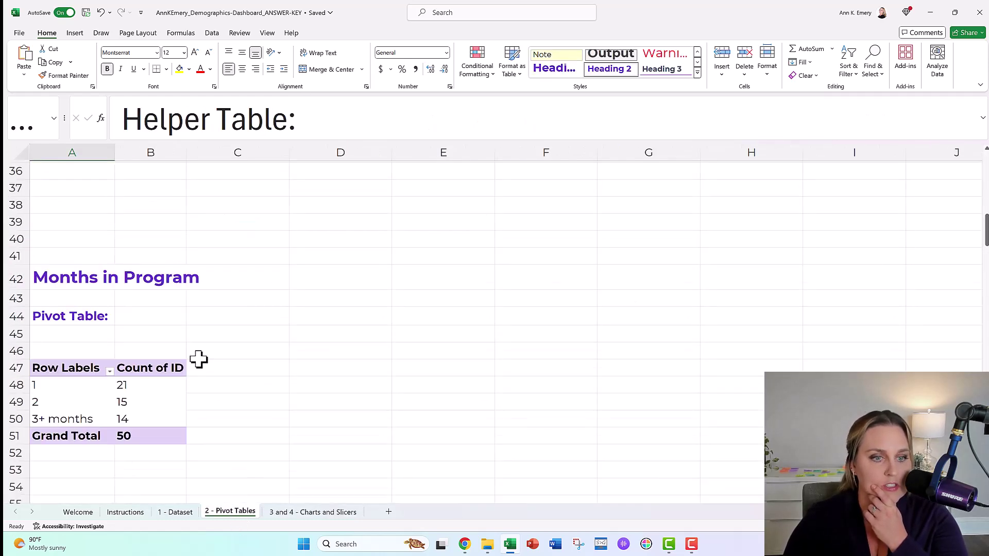
{"action": "scroll", "coordinate": [198, 359], "scroll_direction": "up", "scroll_amount": 4}
{"action": "scroll", "coordinate": [199, 359], "scroll_direction": "up", "scroll_amount": 4}
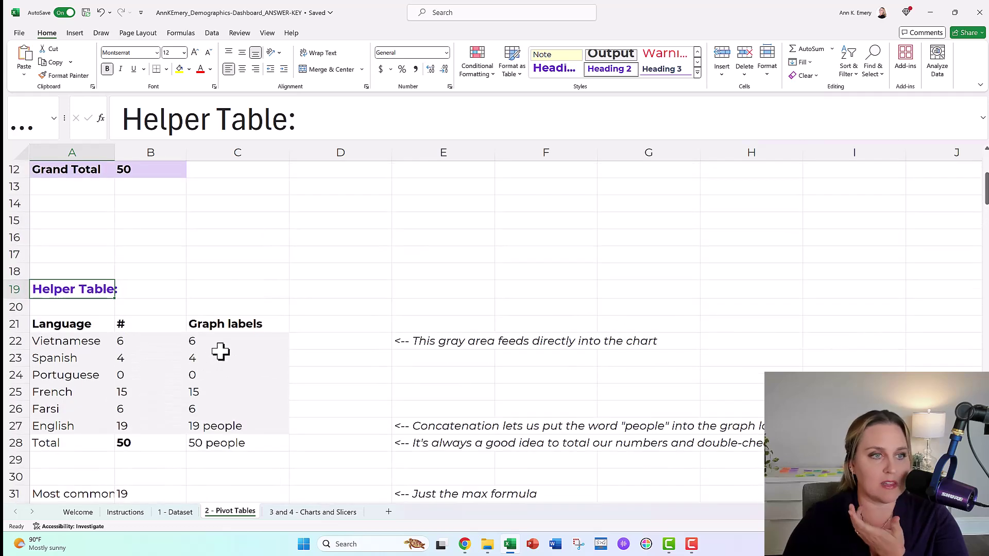
{"action": "scroll", "coordinate": [221, 350], "scroll_direction": "down", "scroll_amount": 2}
{"action": "scroll", "coordinate": [239, 336], "scroll_direction": "up", "scroll_amount": 4}
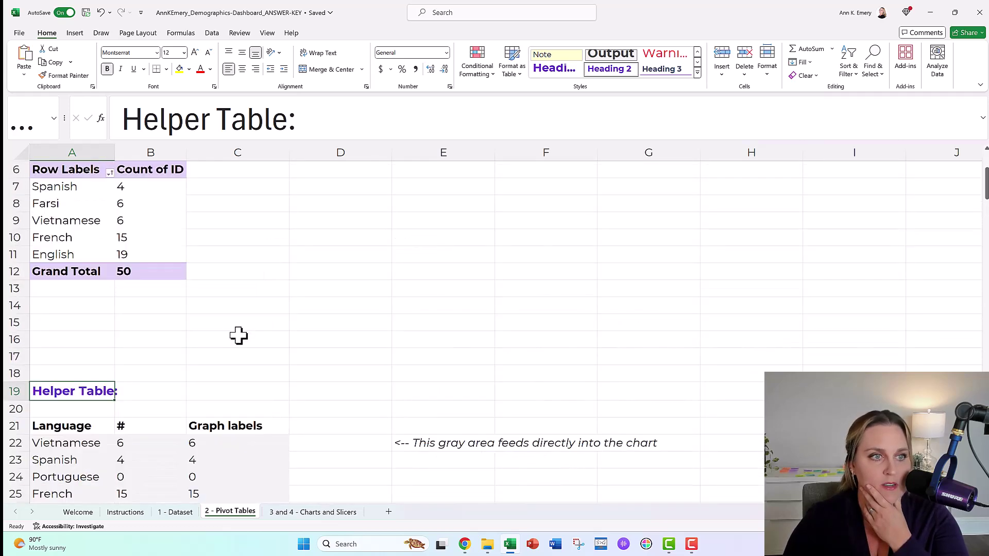
{"action": "scroll", "coordinate": [238, 336], "scroll_direction": "up", "scroll_amount": 1}
{"action": "scroll", "coordinate": [238, 336], "scroll_direction": "up", "scroll_amount": 1}
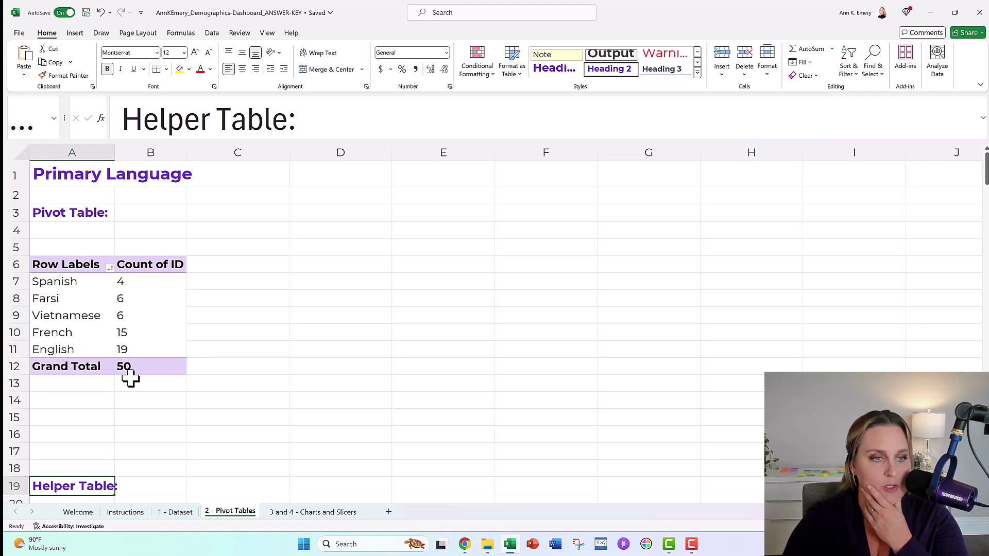
{"action": "scroll", "coordinate": [273, 274], "scroll_direction": "down", "scroll_amount": 2}
{"action": "scroll", "coordinate": [273, 274], "scroll_direction": "down", "scroll_amount": 2}
{"action": "scroll", "coordinate": [273, 274], "scroll_direction": "down", "scroll_amount": 1}
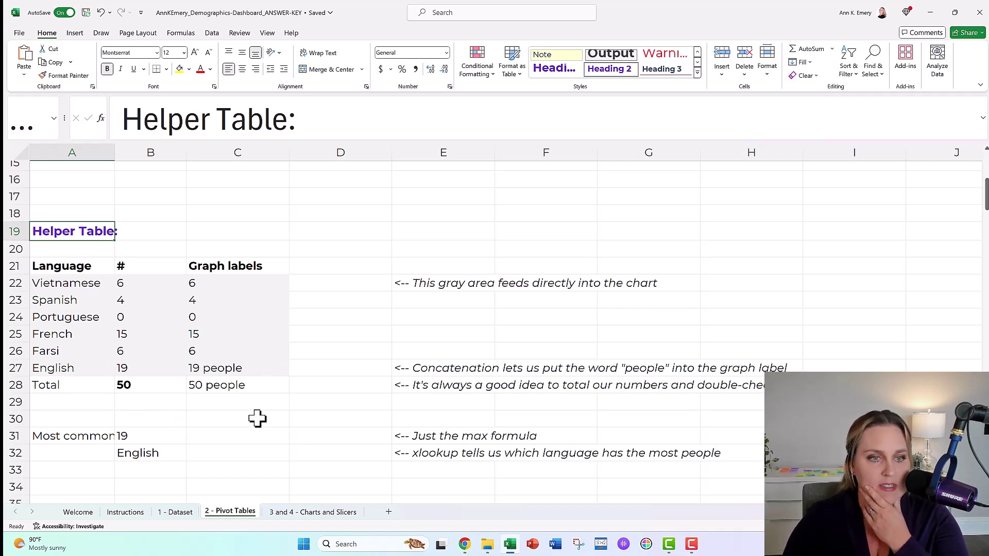
- Check C27's English label formula, visit the dashboard and back, then select counts B22:B27
{"action": "left_click", "coordinate": [232, 370]}
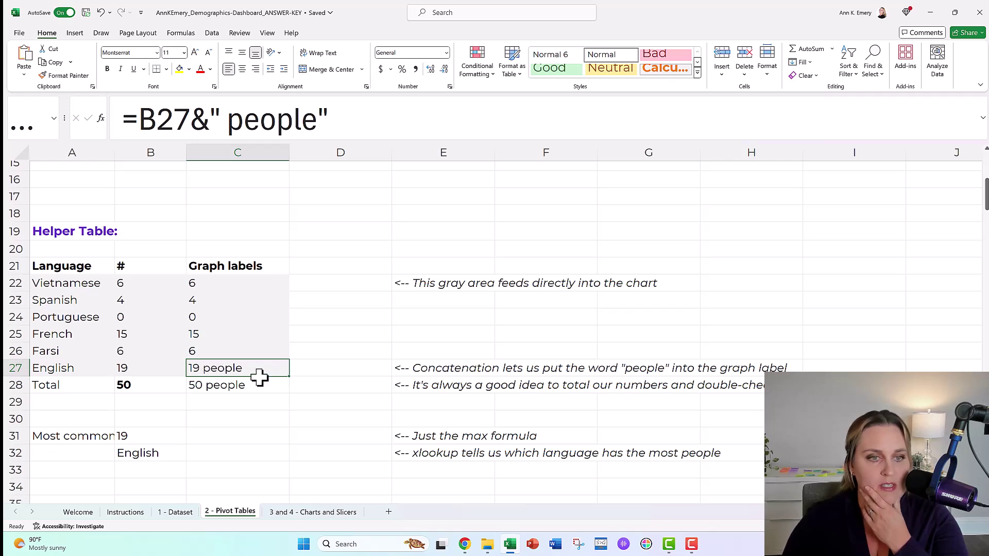
{"action": "left_click", "coordinate": [337, 512]}
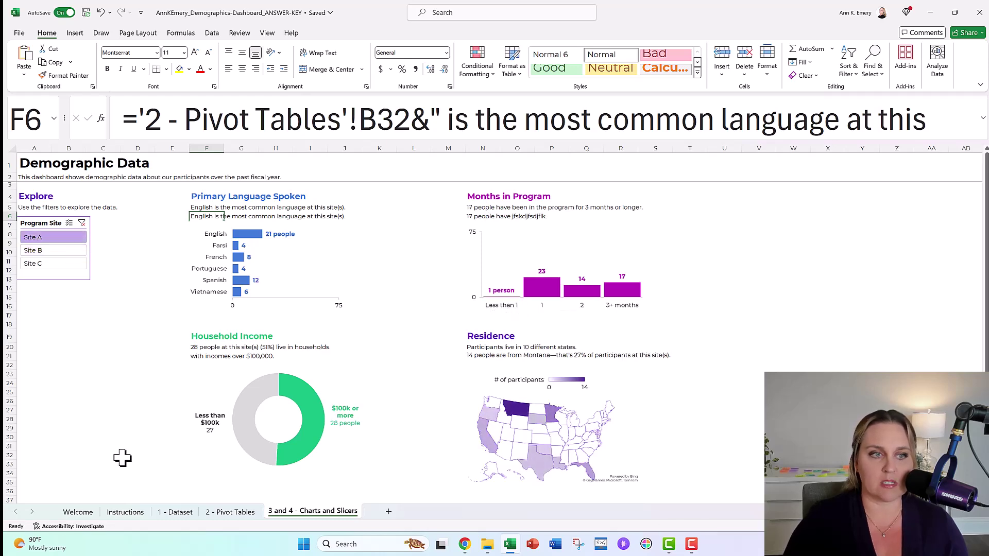
{"action": "left_click", "coordinate": [233, 513]}
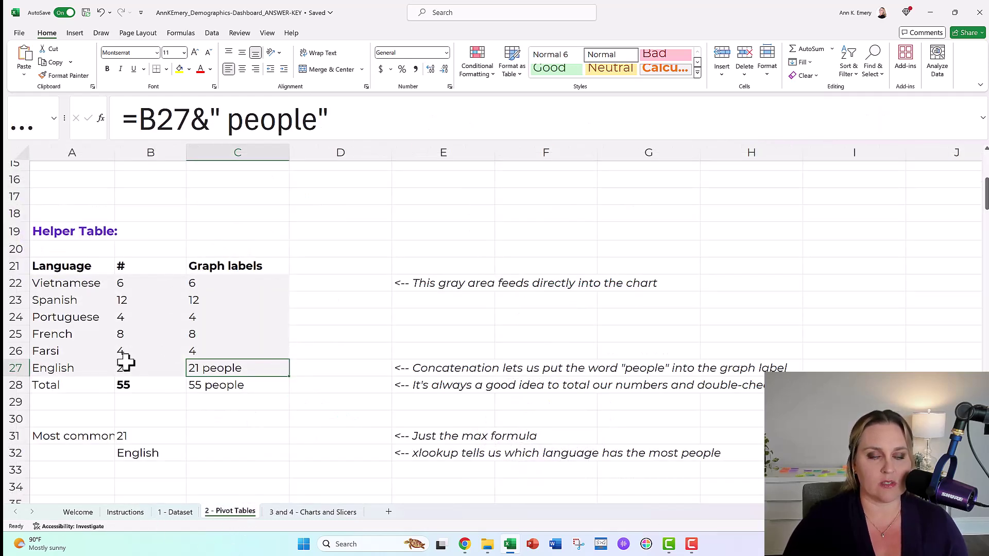
{"action": "left_click", "coordinate": [160, 266]}
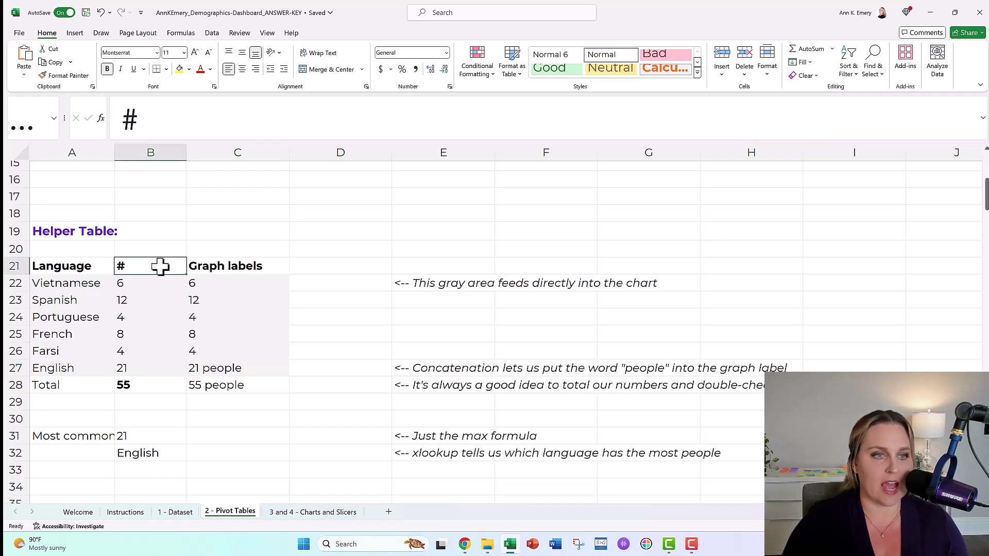
{"action": "left_click", "coordinate": [250, 268]}
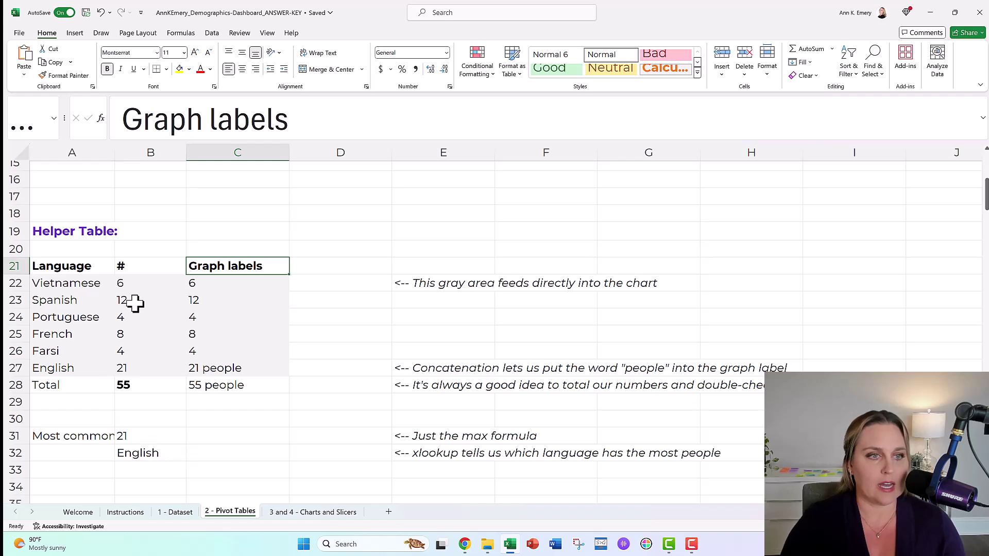
{"action": "left_click_drag", "start_coordinate": [135, 282], "coordinate": [137, 368]}
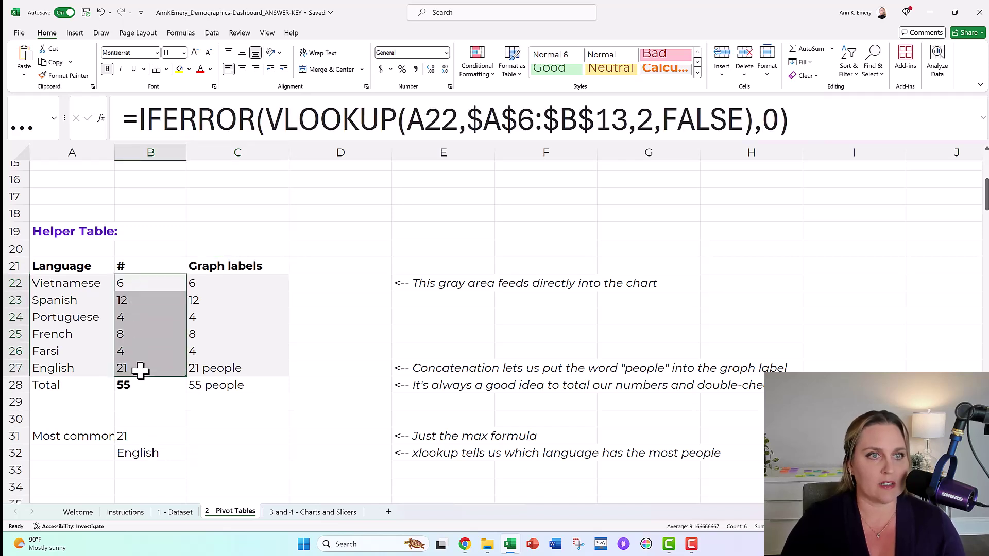
{"action": "left_click", "coordinate": [152, 437]}
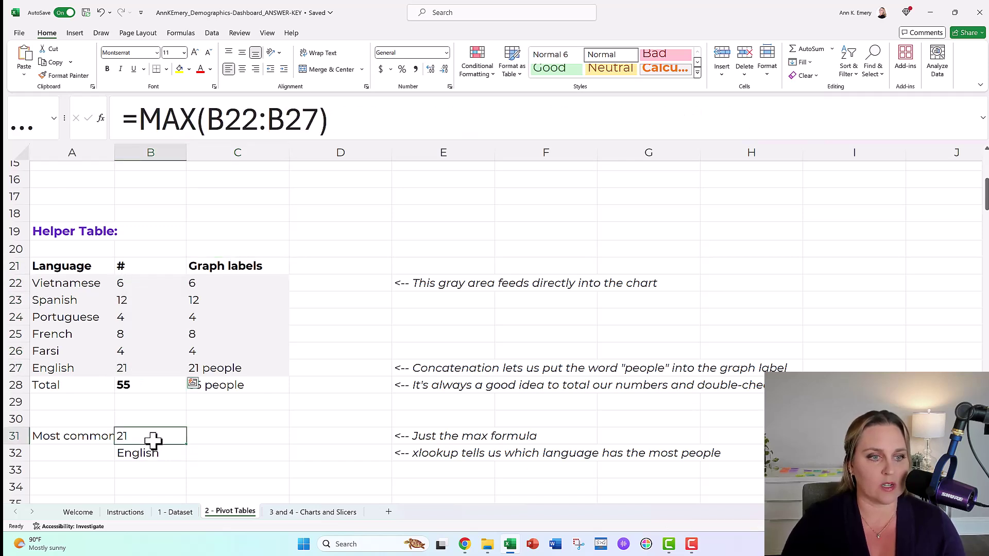
{"action": "left_click", "coordinate": [377, 125]}
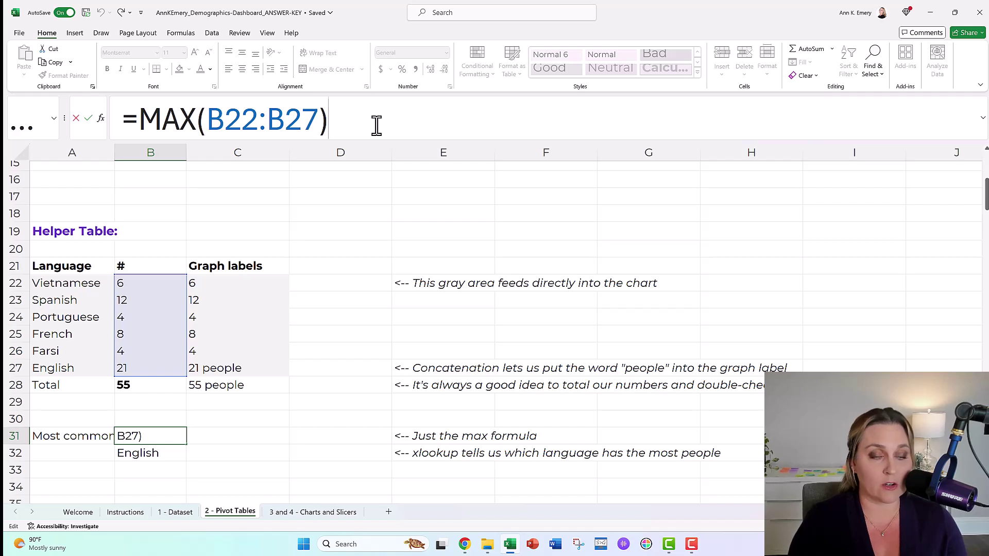
{"action": "key", "text": "Escape"}
{"action": "key", "text": "Down"}
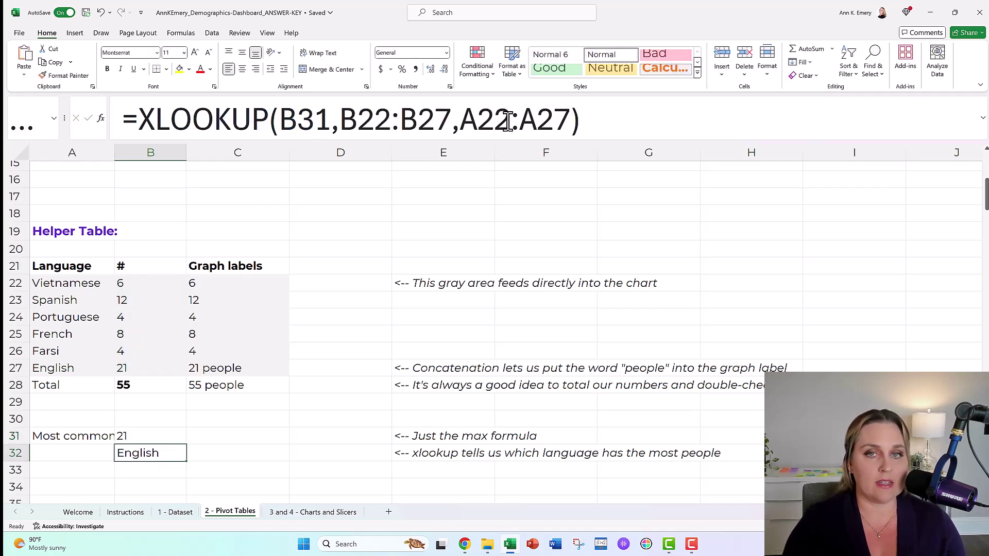
{"action": "left_click", "coordinate": [622, 123]}
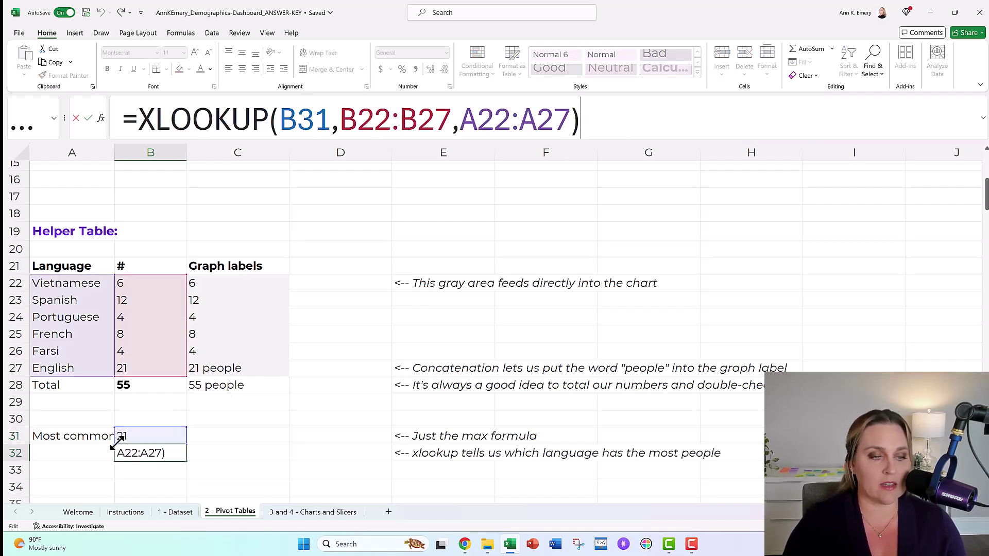